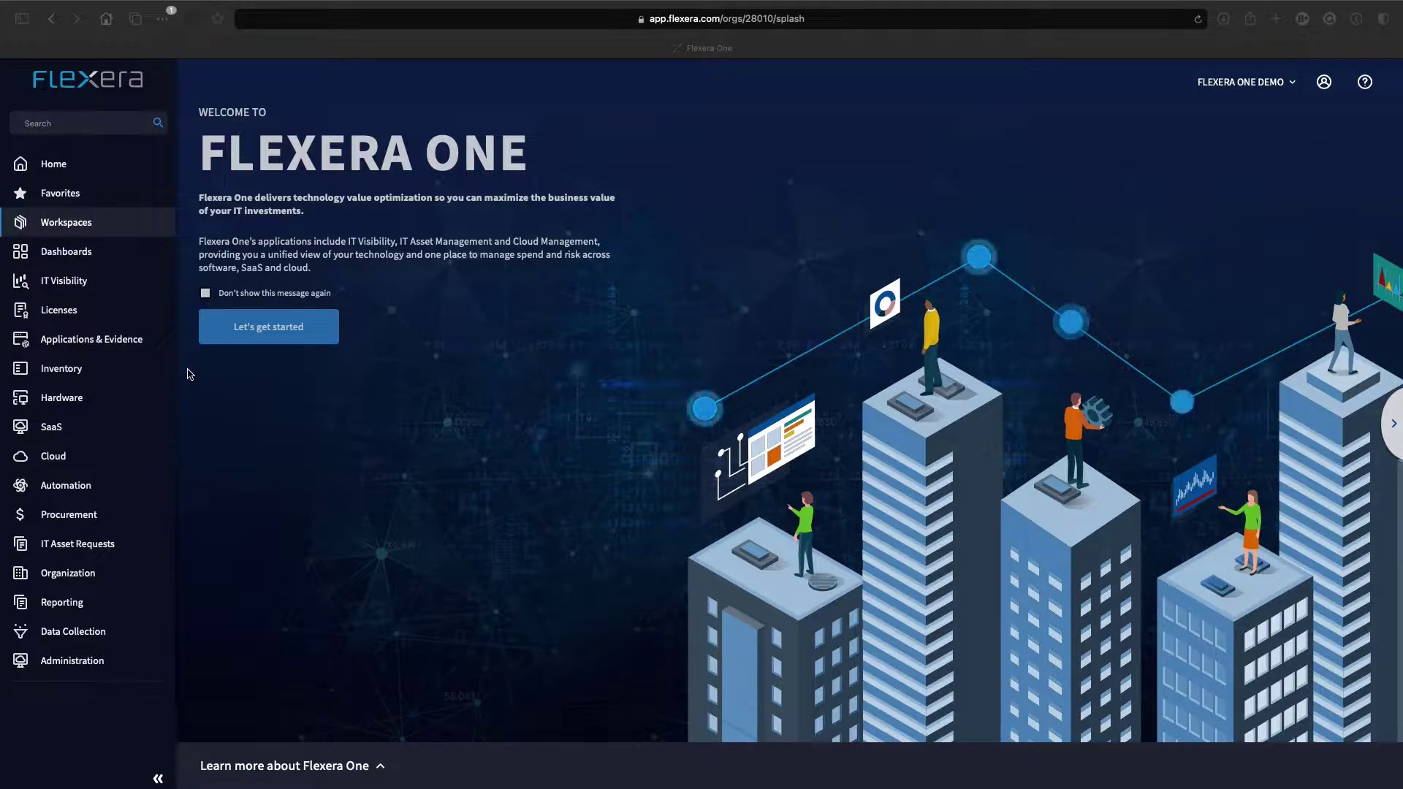
Step: Open the Workspaces flyout from the left sidebar of the welcome page
click(64, 227)
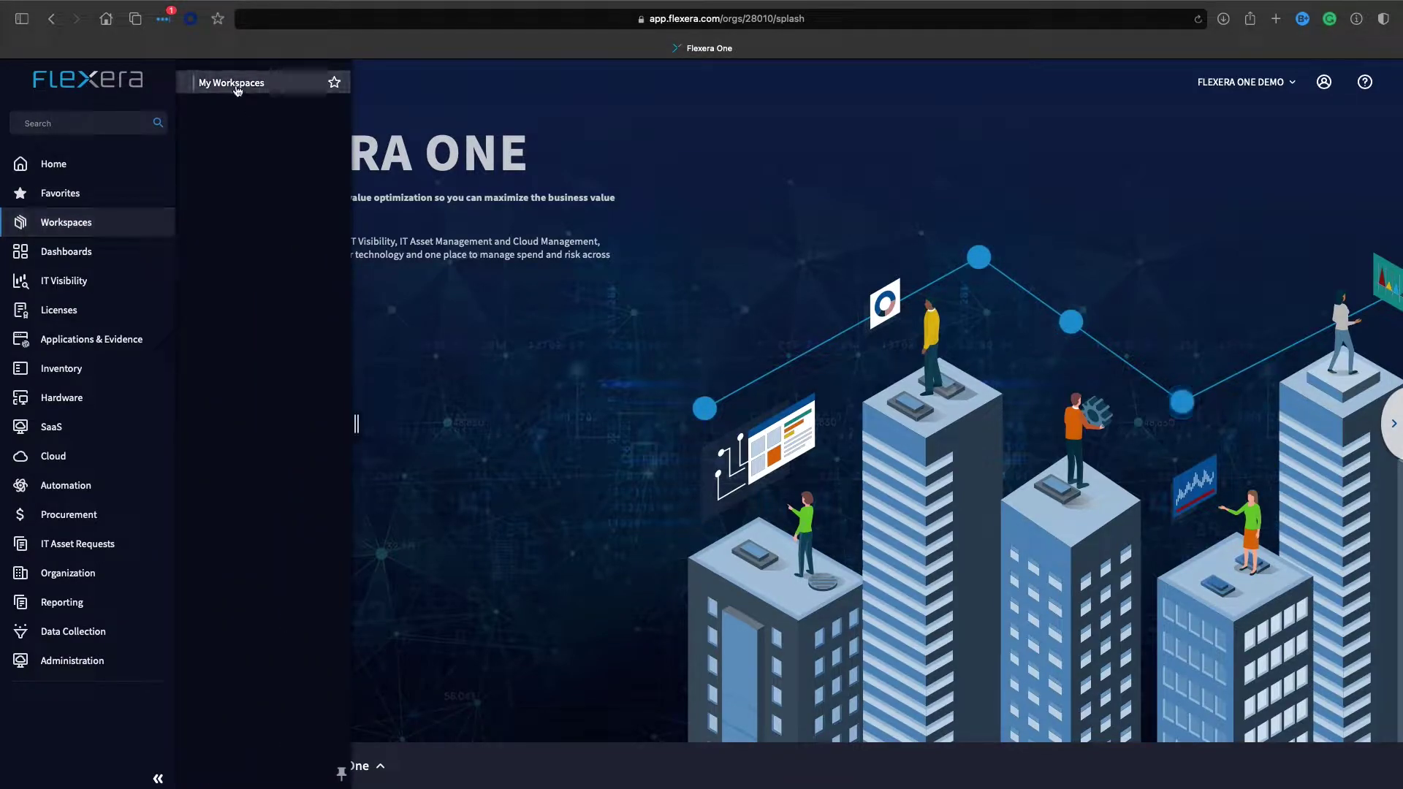
Step: Go to My Workspaces to list vendor workspaces, including Microsoft Overview
click(237, 90)
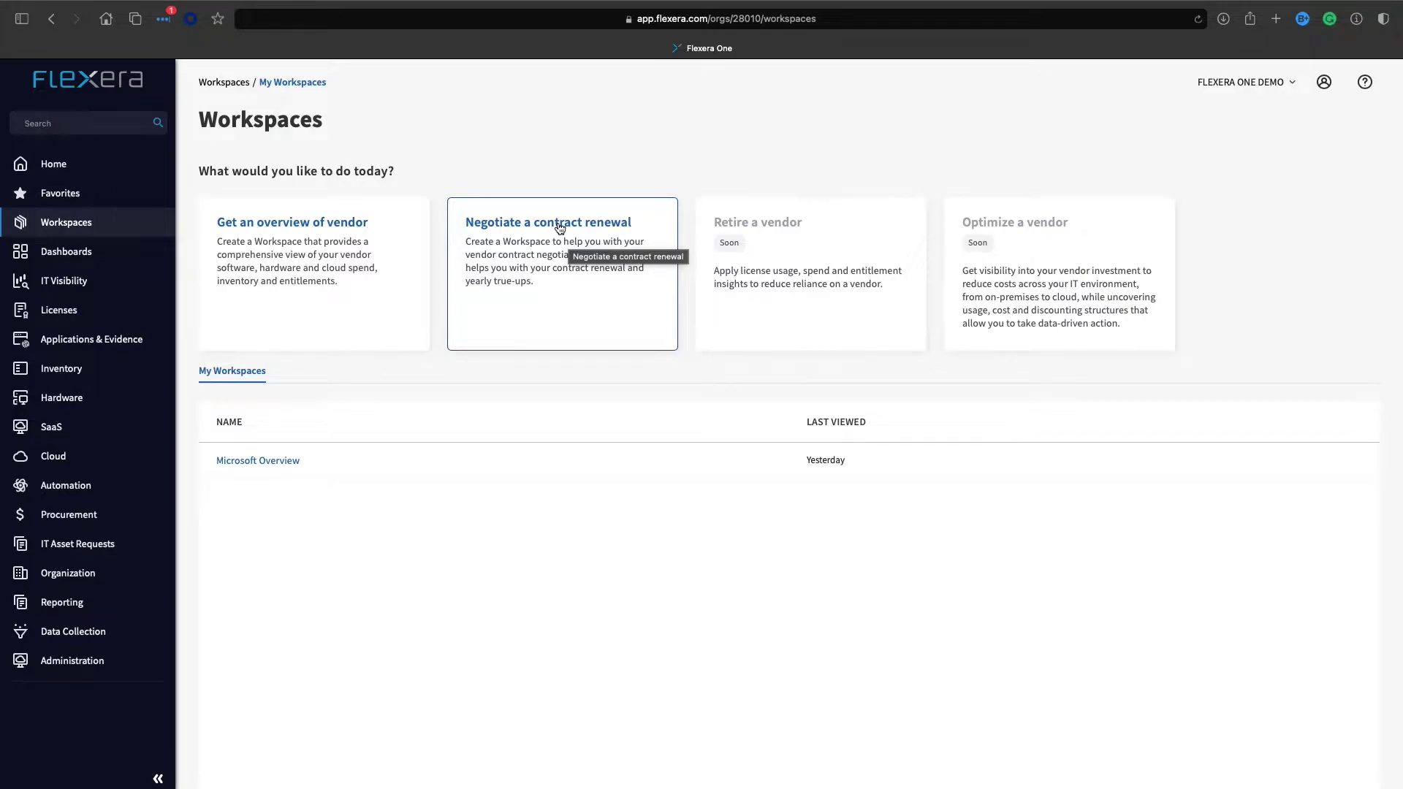
Step: Create a Microsoft workspace from the Negotiate a contract renewal card
click(560, 229)
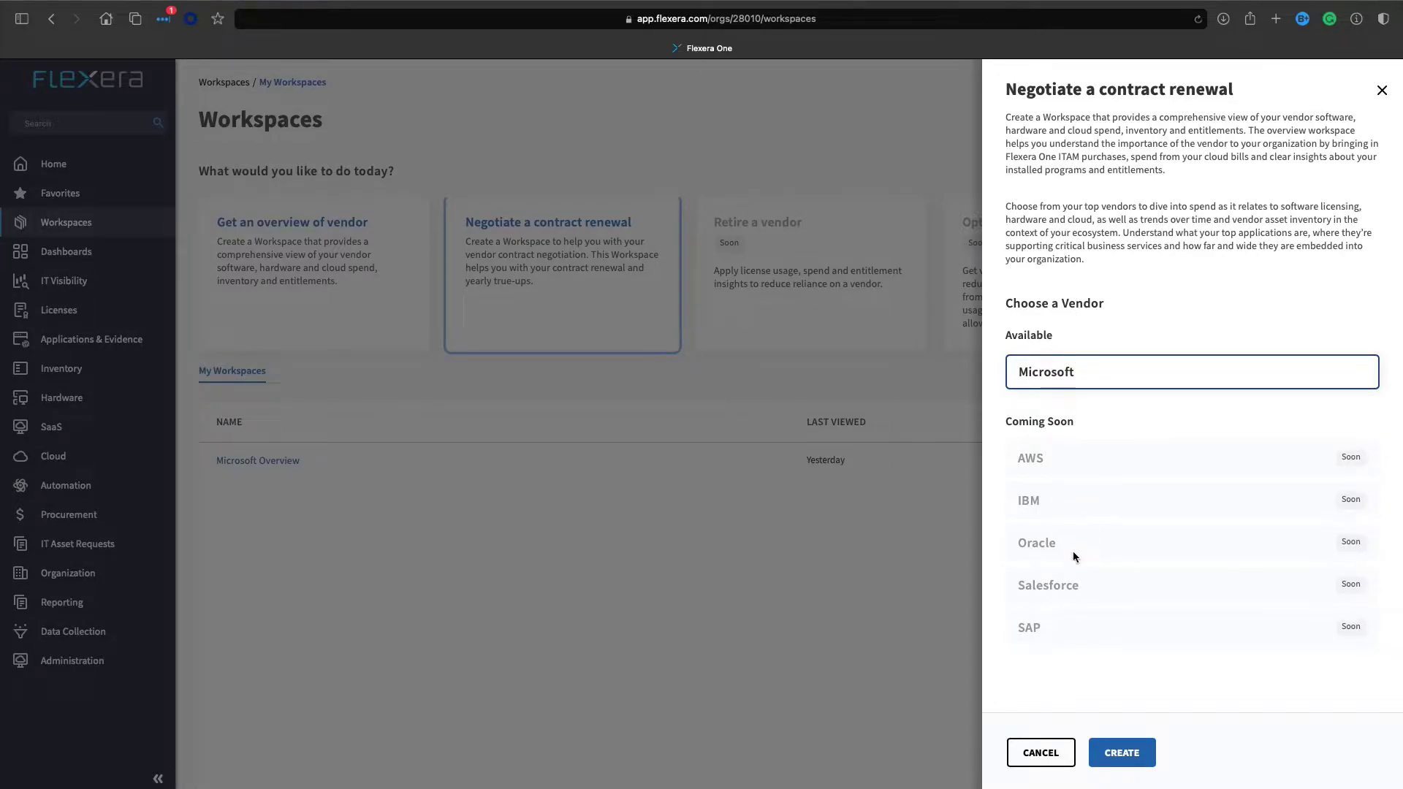
click(1117, 756)
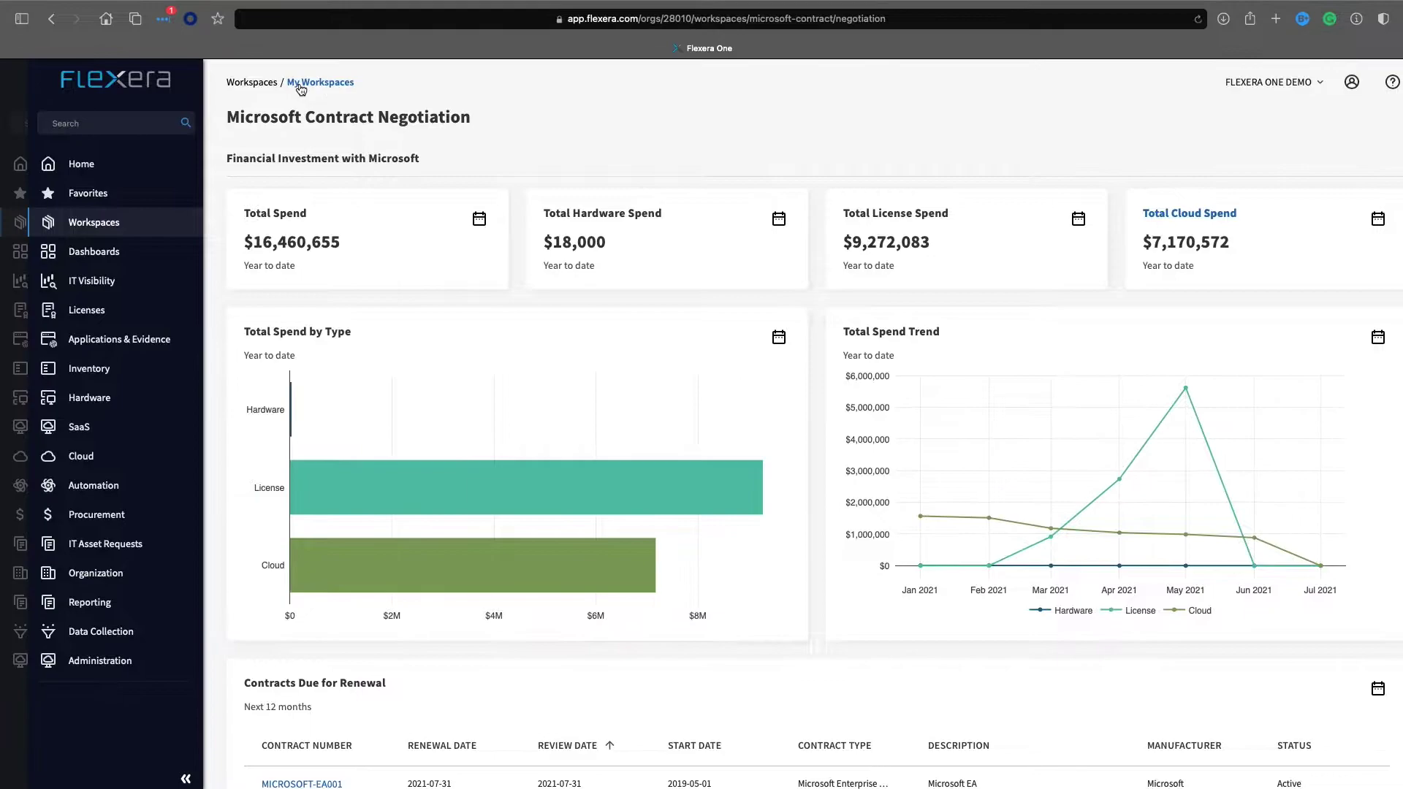
Step: Open Microsoft Overview from My Workspaces and set Total Spend to the last 2 years
click(300, 88)
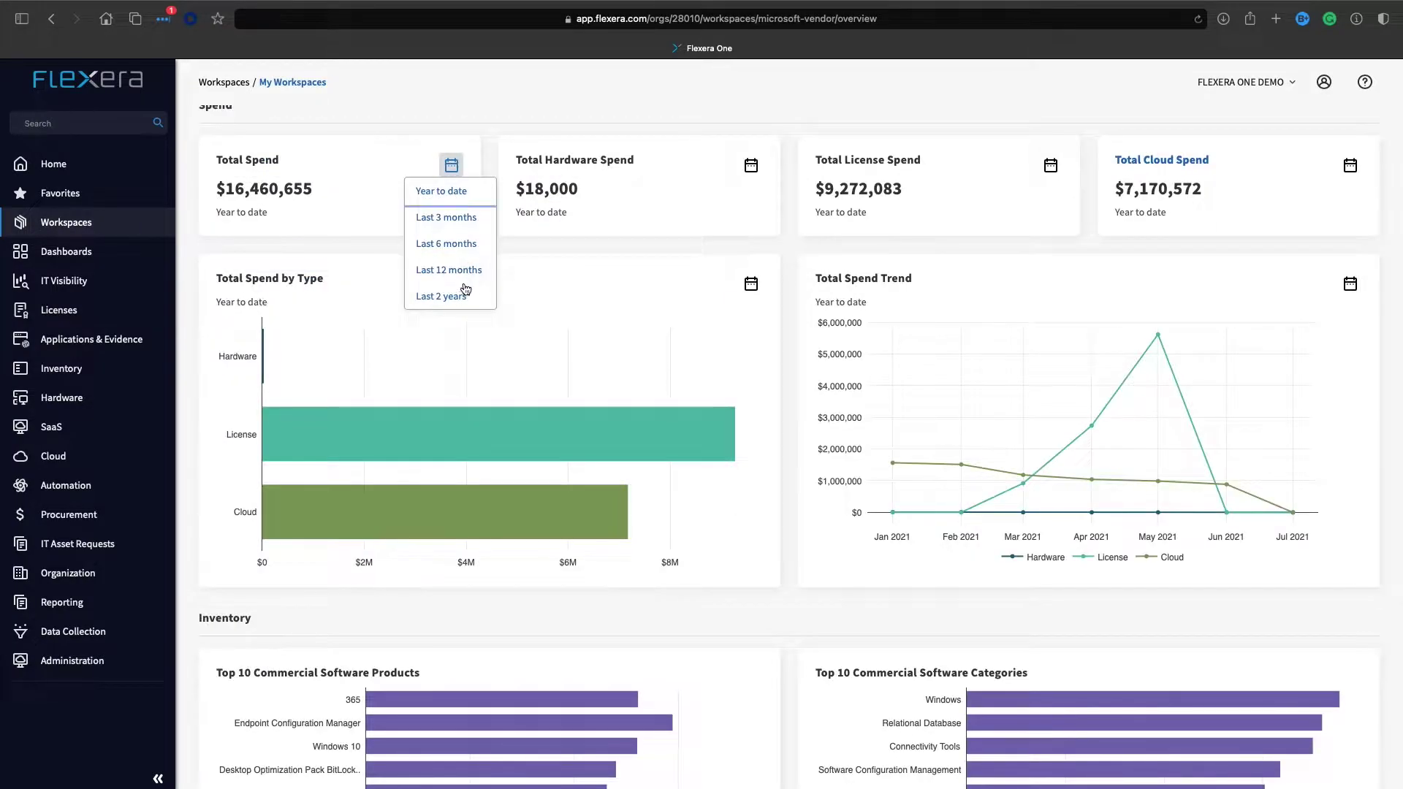
click(463, 271)
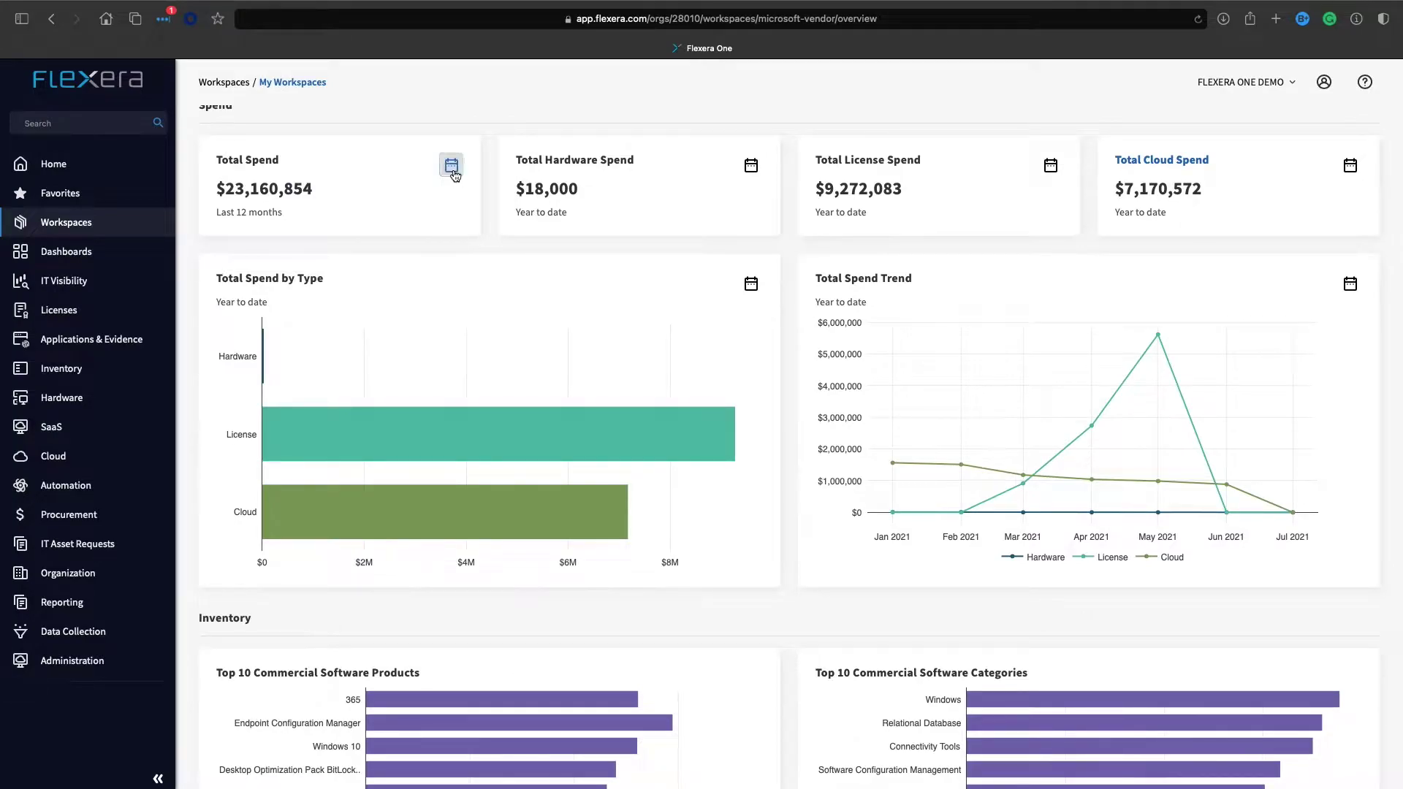
click(451, 165)
click(458, 300)
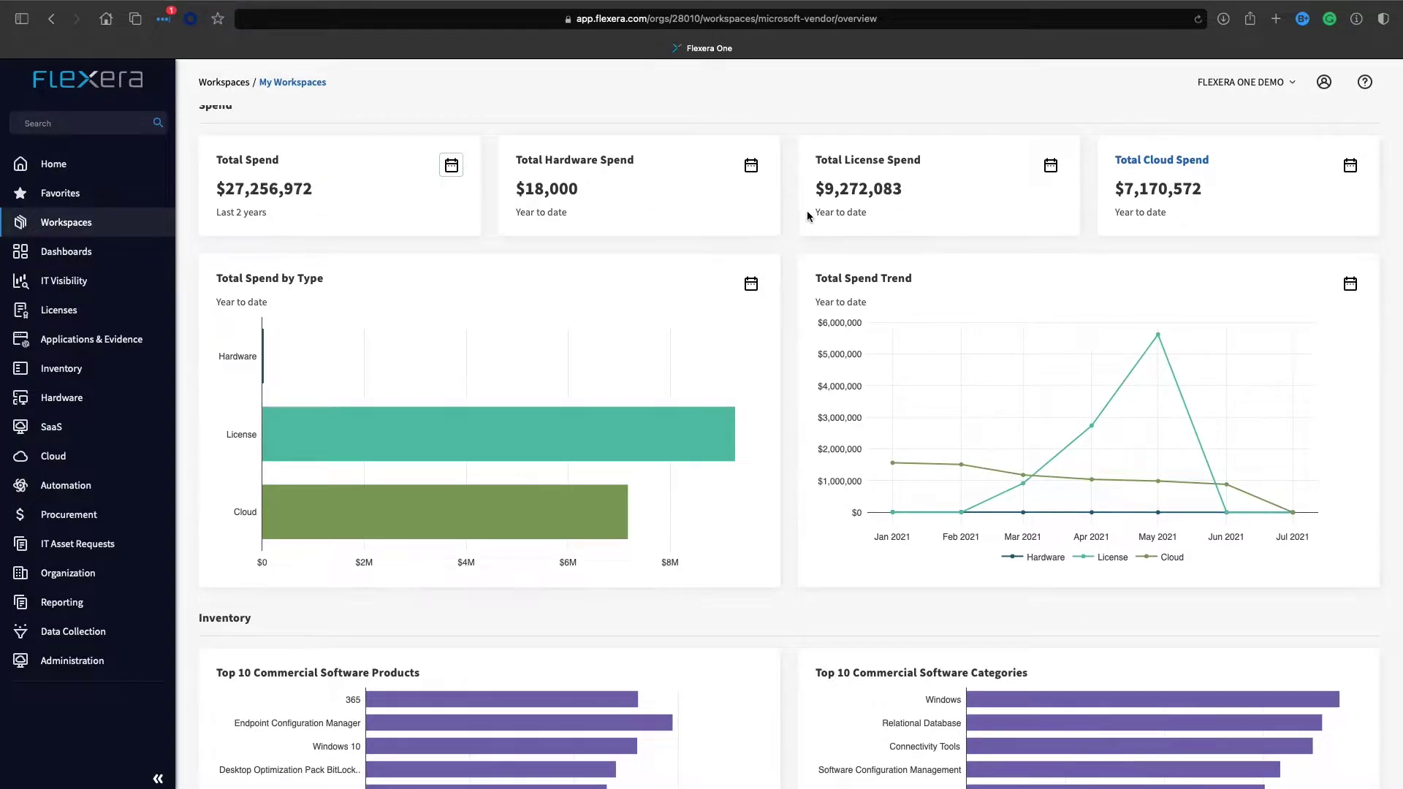
click(1351, 286)
Step: Set the Total Spend Trend chart to the last 2 years
click(1338, 418)
scroll(1015, 447, down, 1)
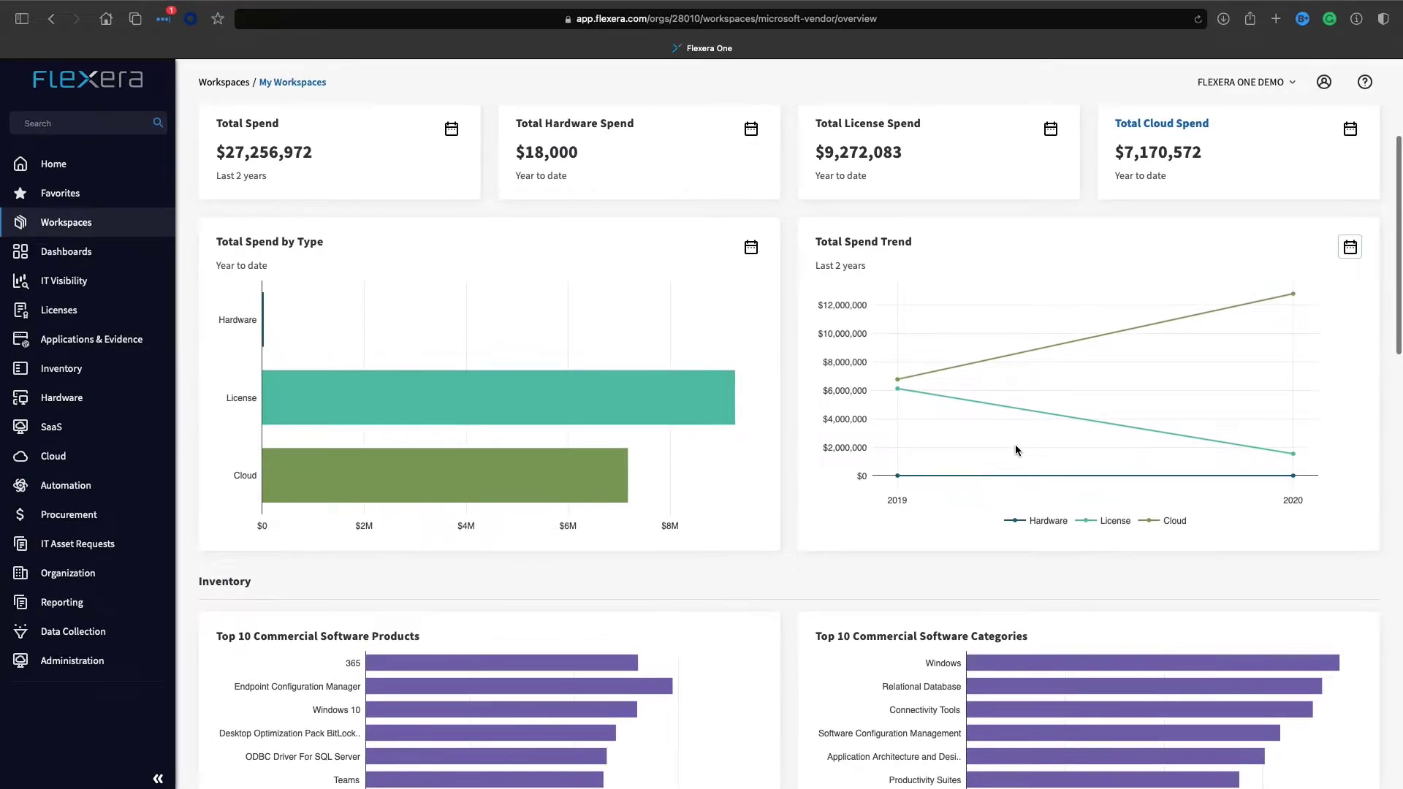
scroll(1015, 449, down, 3)
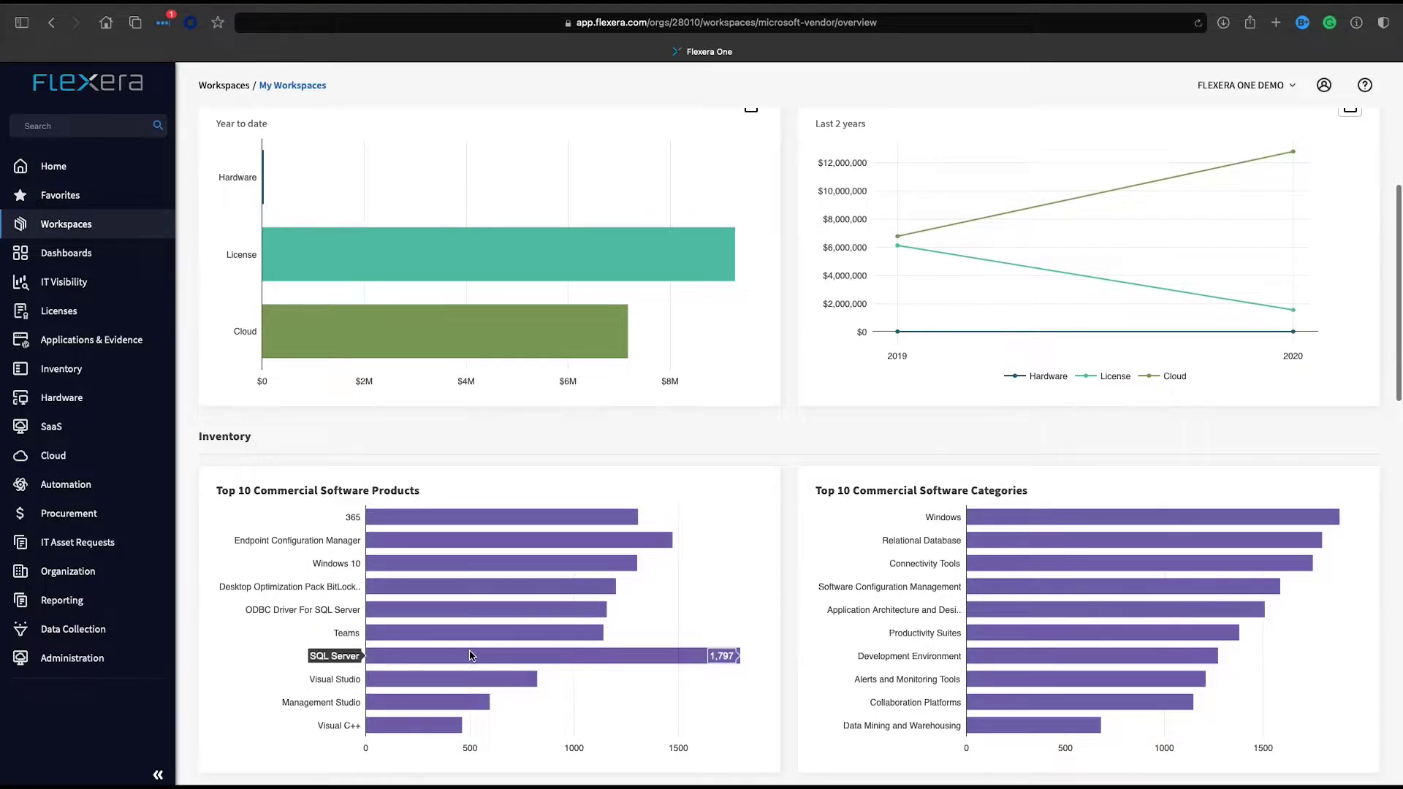
Step: Scroll through the Inventory, Operating Systems, Cloud and Entitlements sections
scroll(840, 578, down, 3)
scroll(848, 576, down, 1)
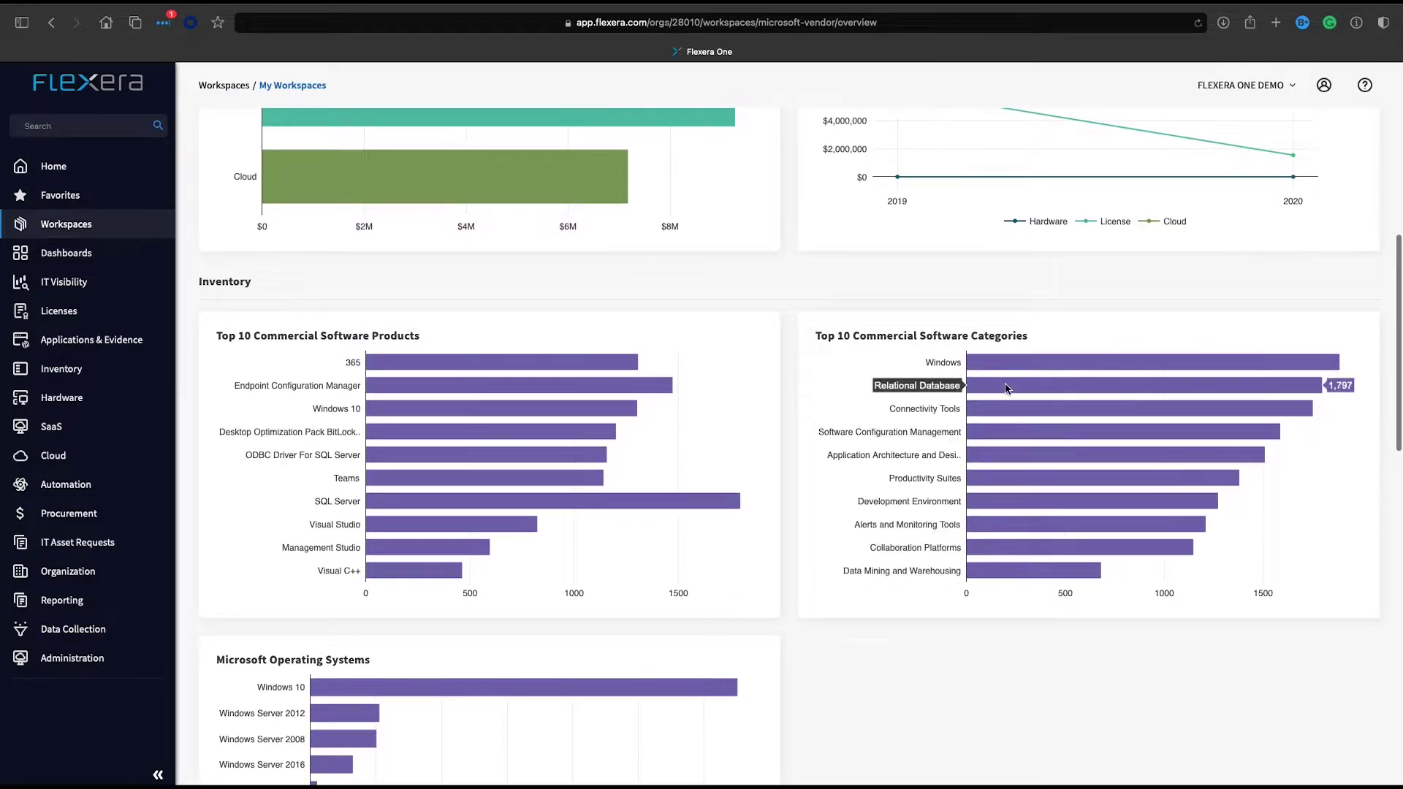
scroll(1015, 366, down, 4)
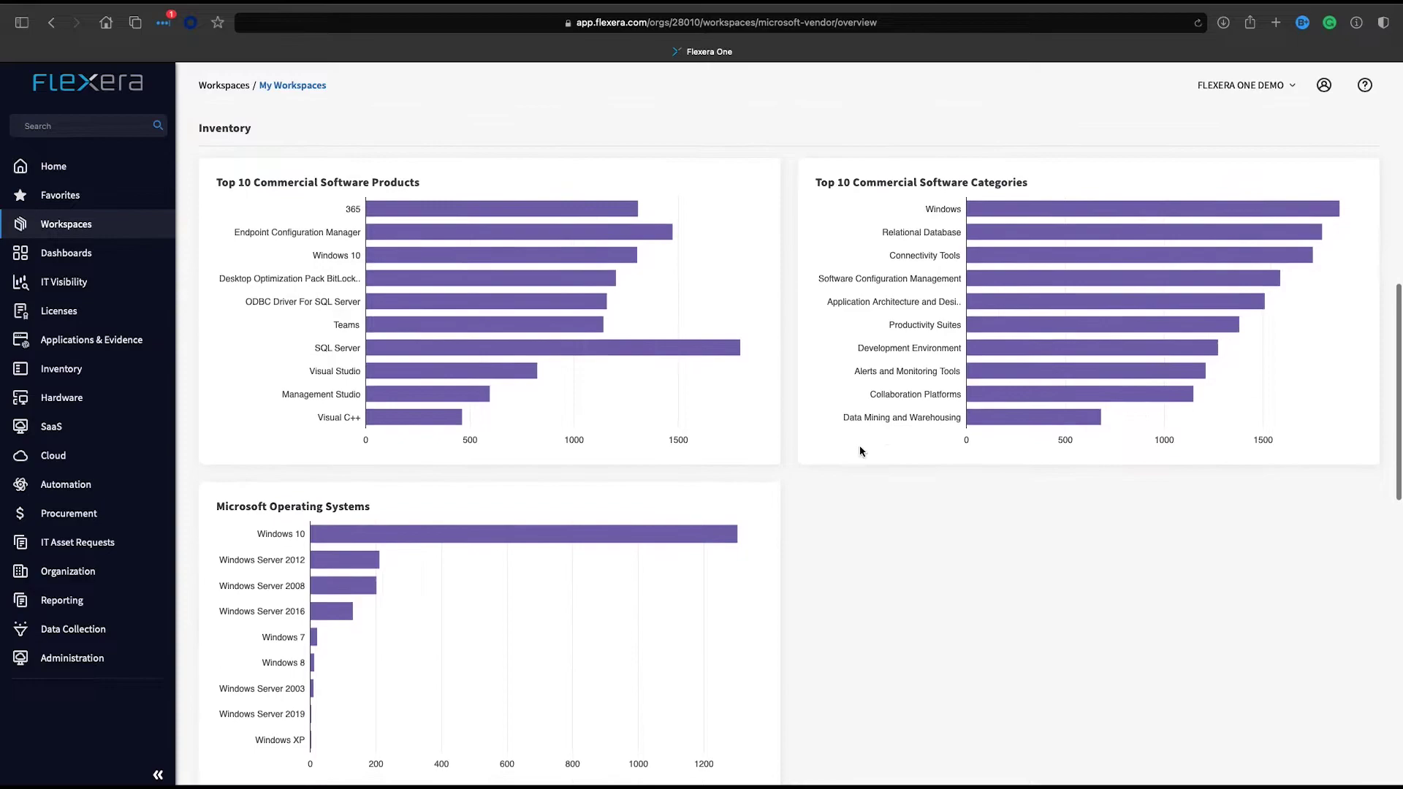
scroll(488, 529, down, 4)
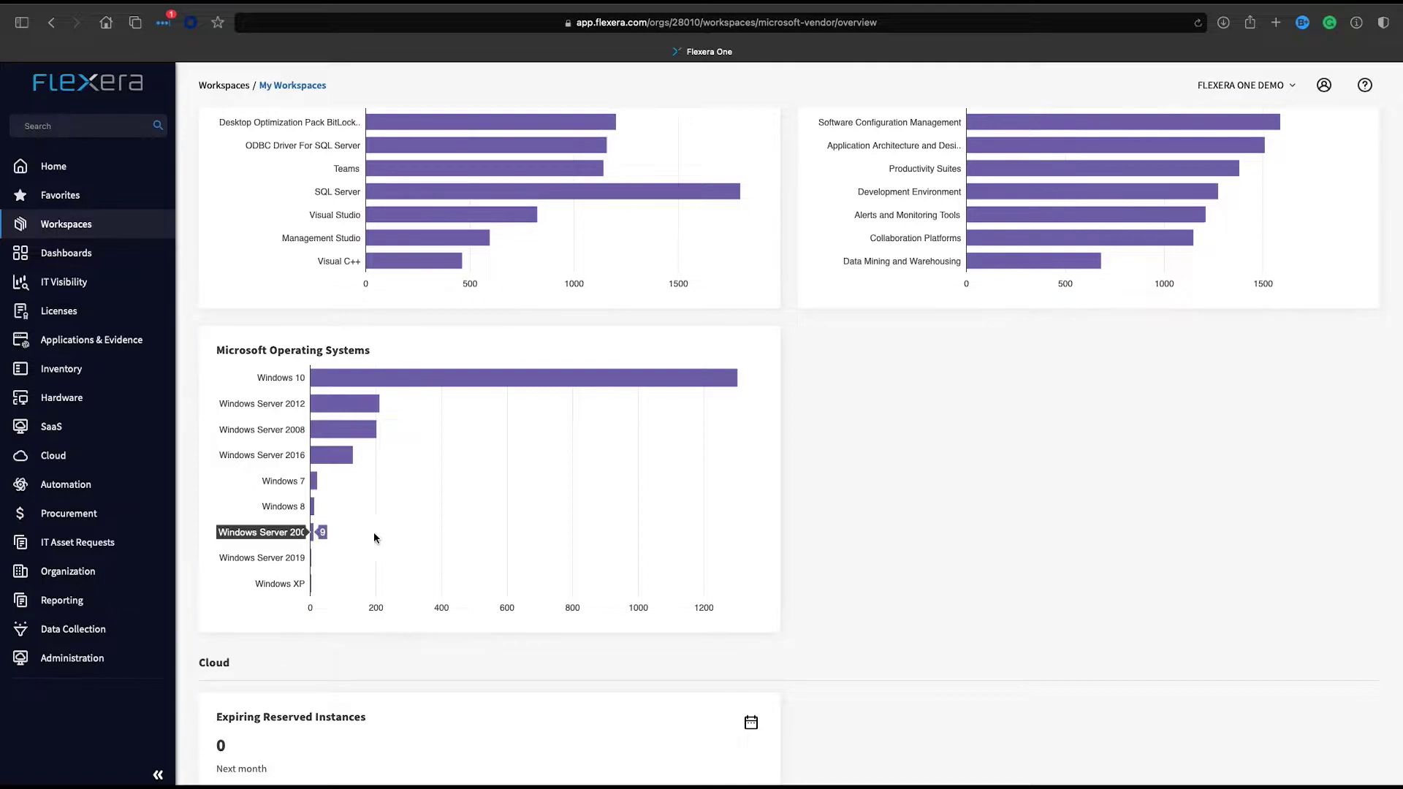
scroll(466, 536, down, 1)
scroll(466, 535, down, 2)
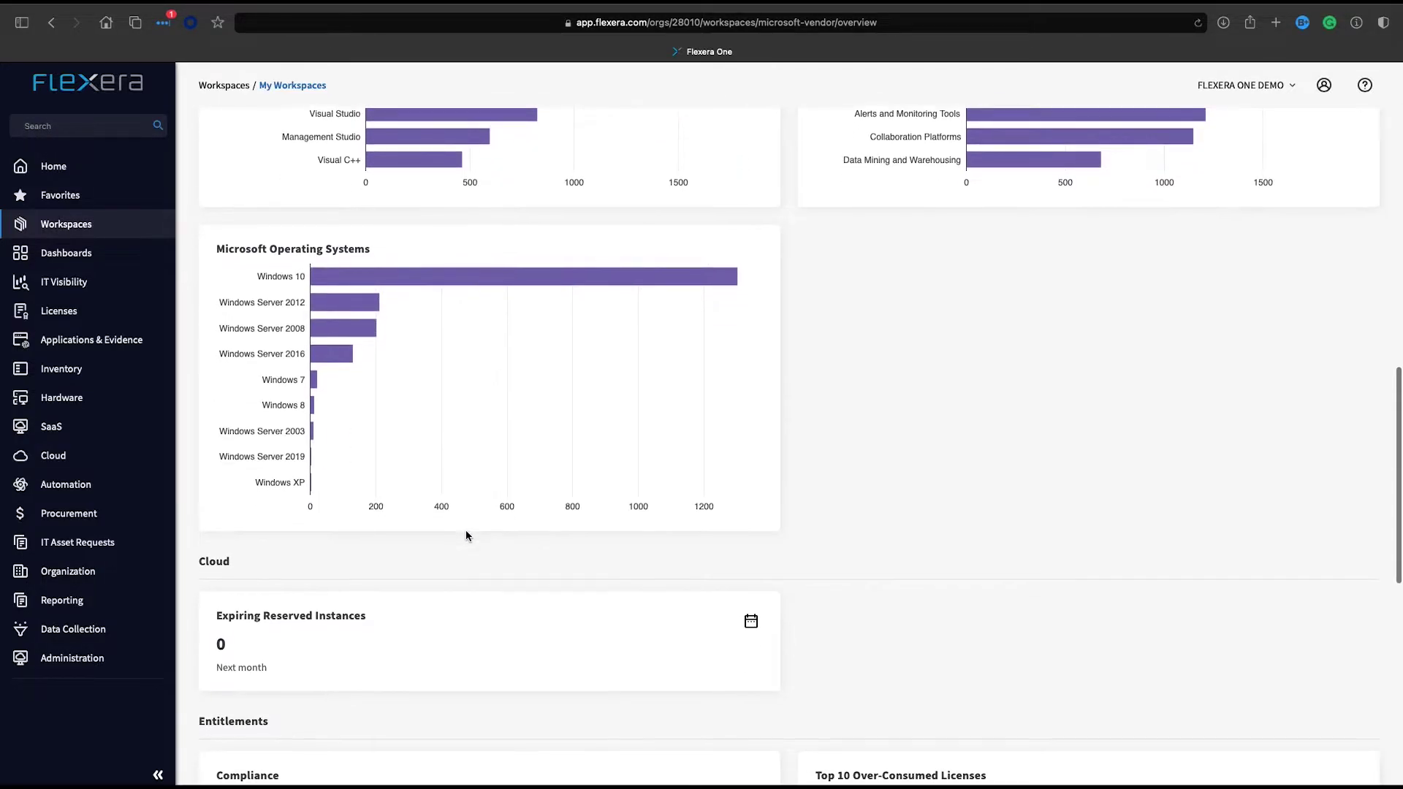
scroll(466, 534, down, 2)
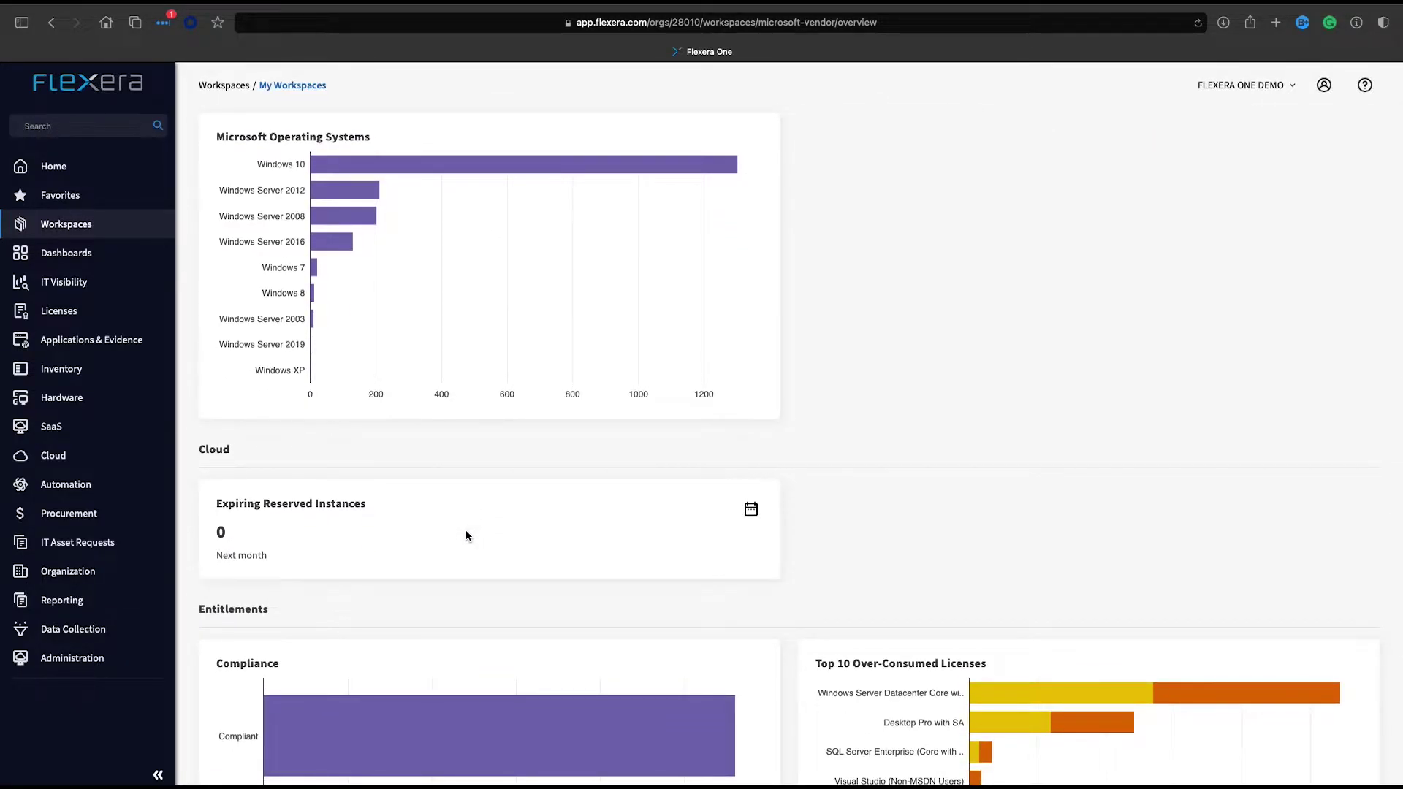
scroll(467, 536, down, 2)
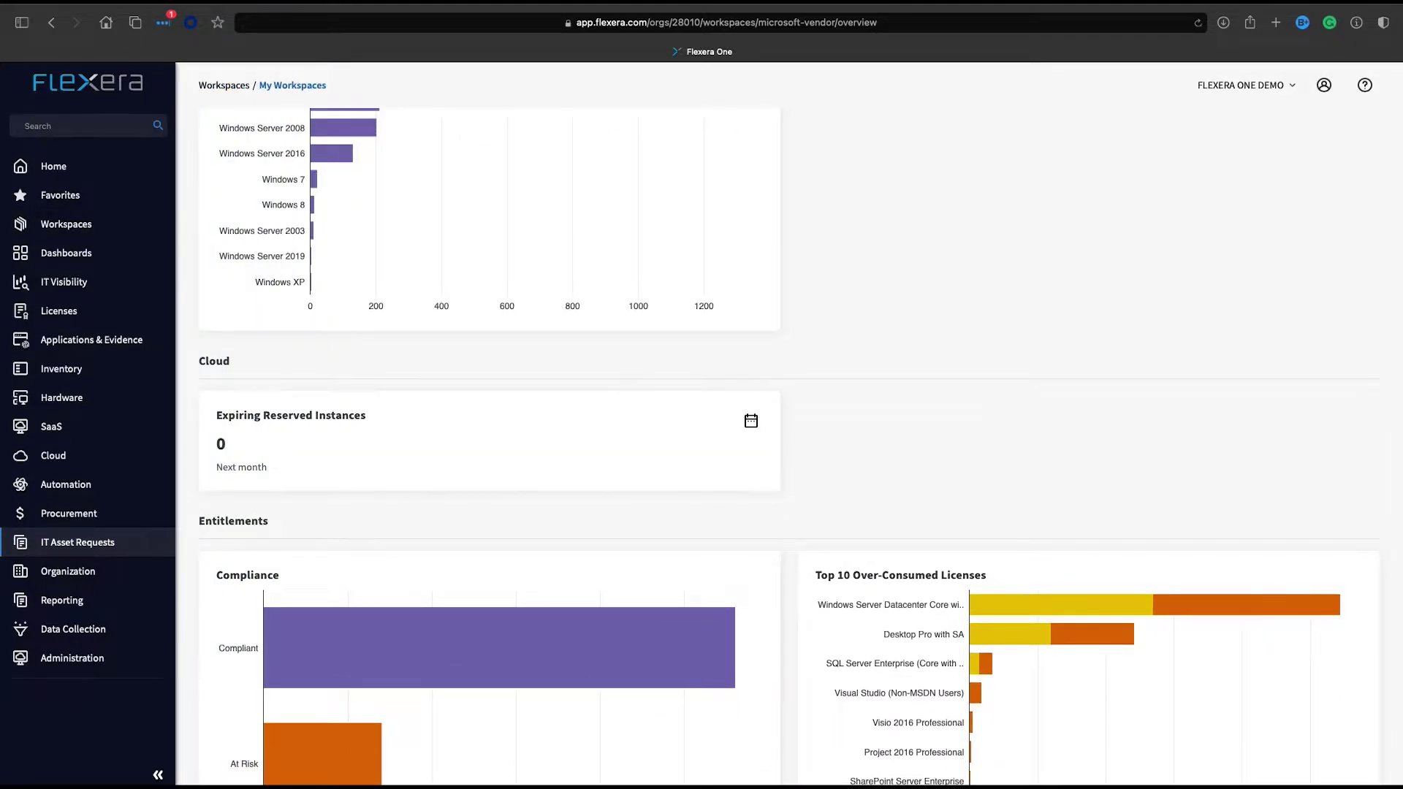
scroll(283, 489, down, 1)
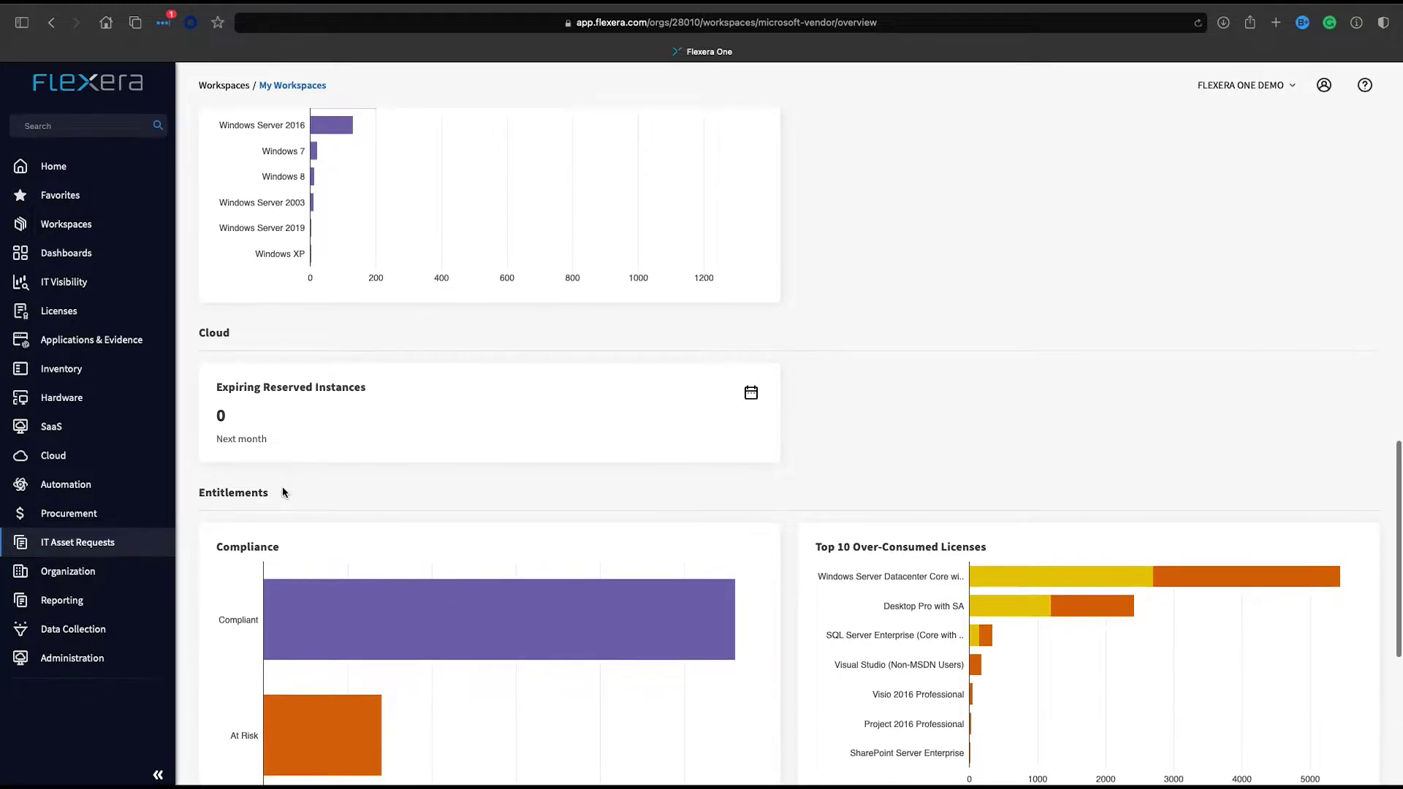
Step: Show reserved instances expiring in the next 6 months
click(751, 393)
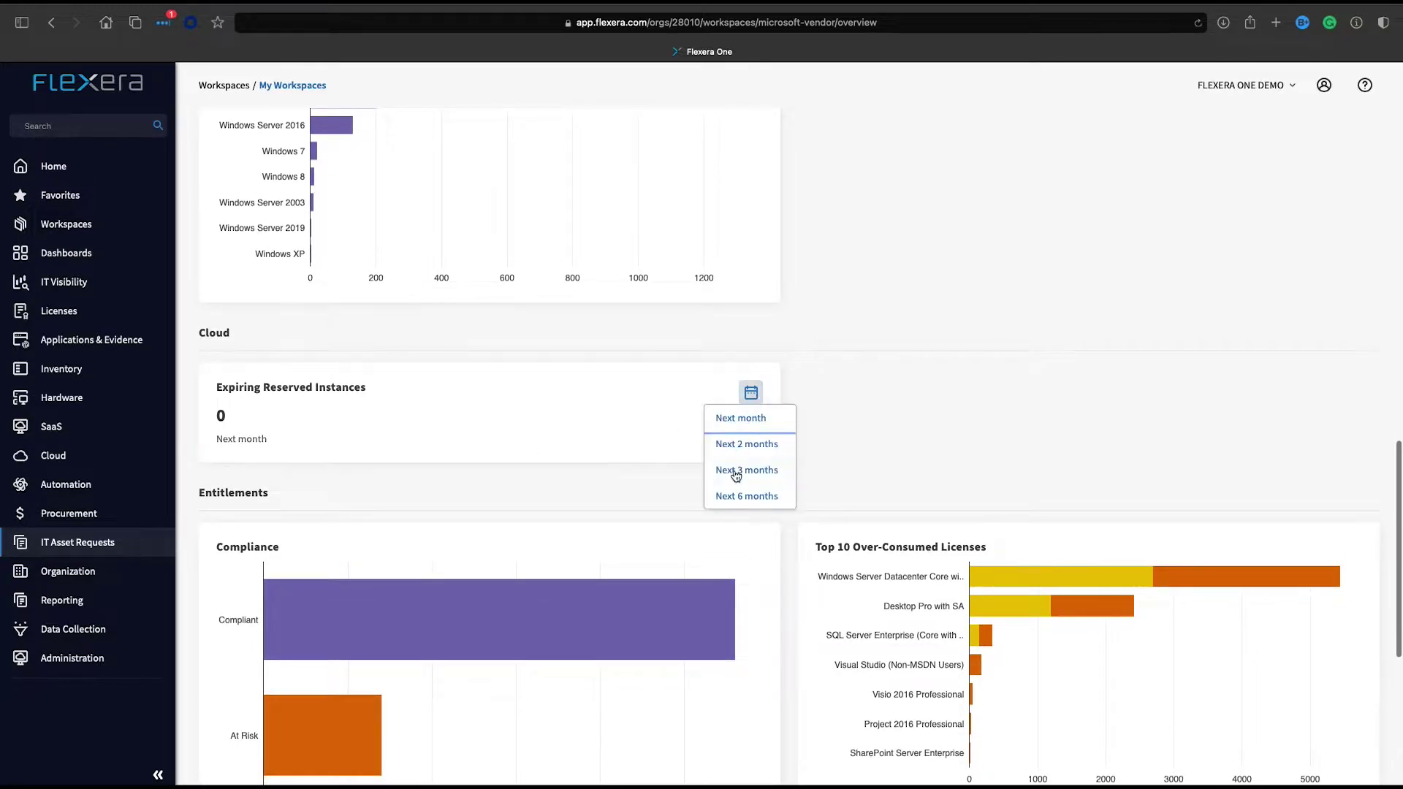
click(735, 497)
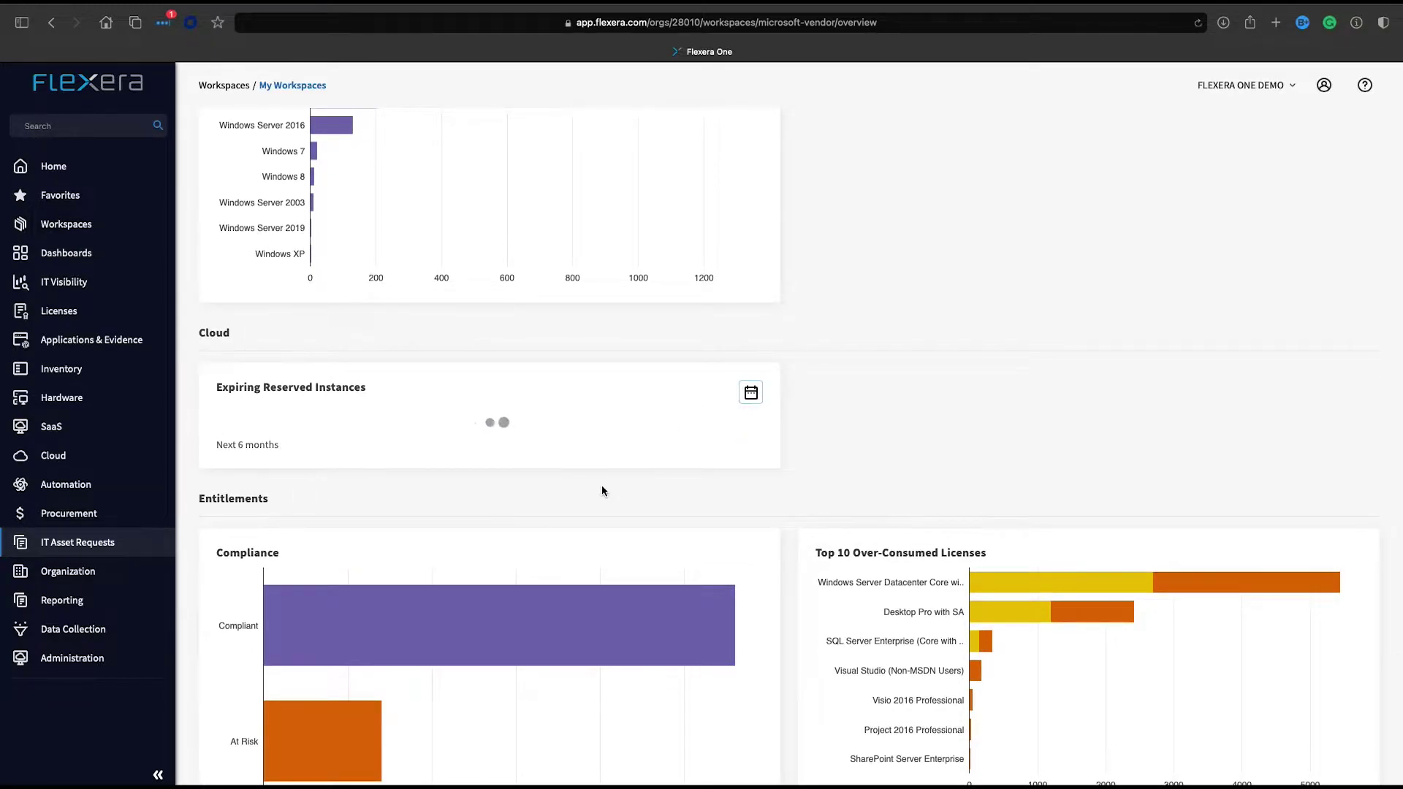
scroll(588, 489, down, 2)
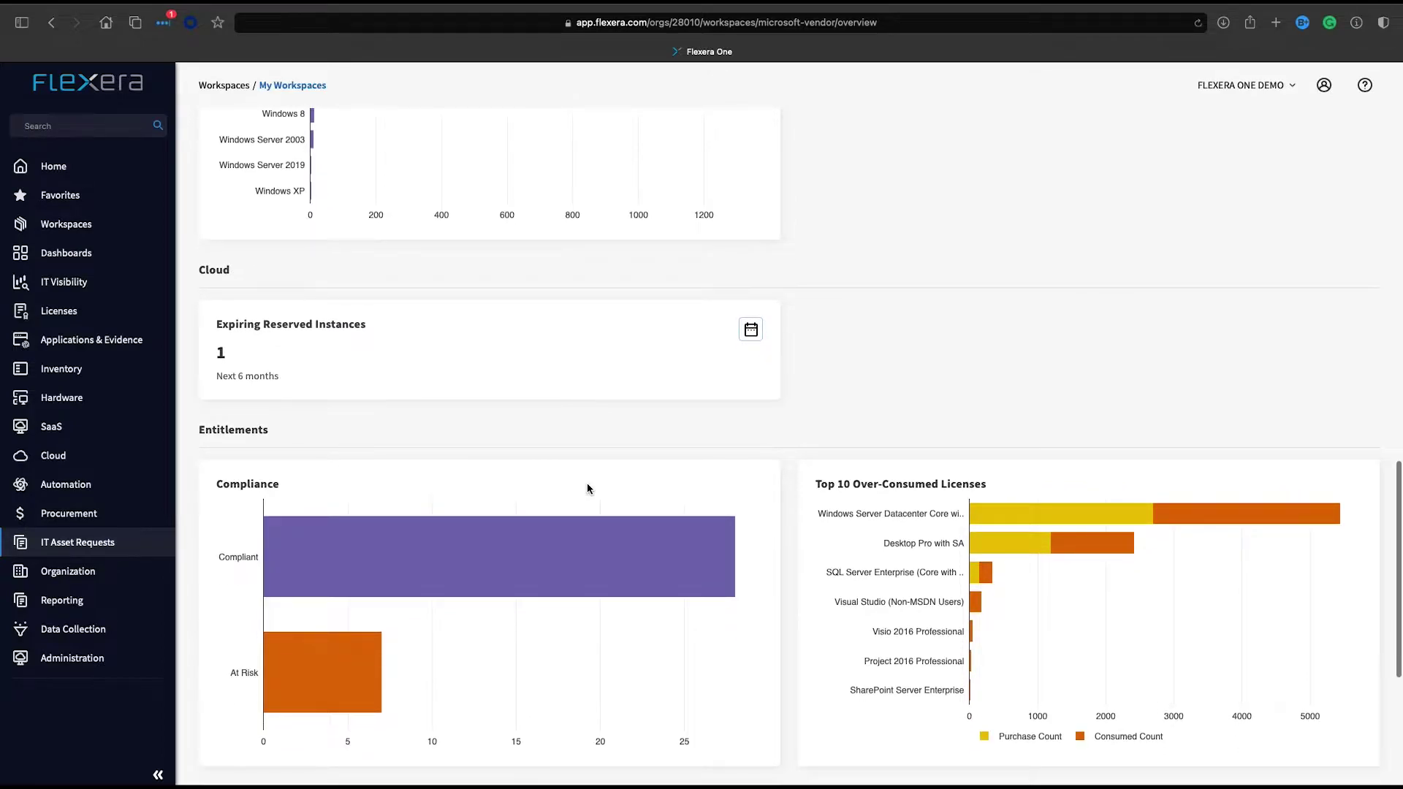
scroll(588, 489, down, 1)
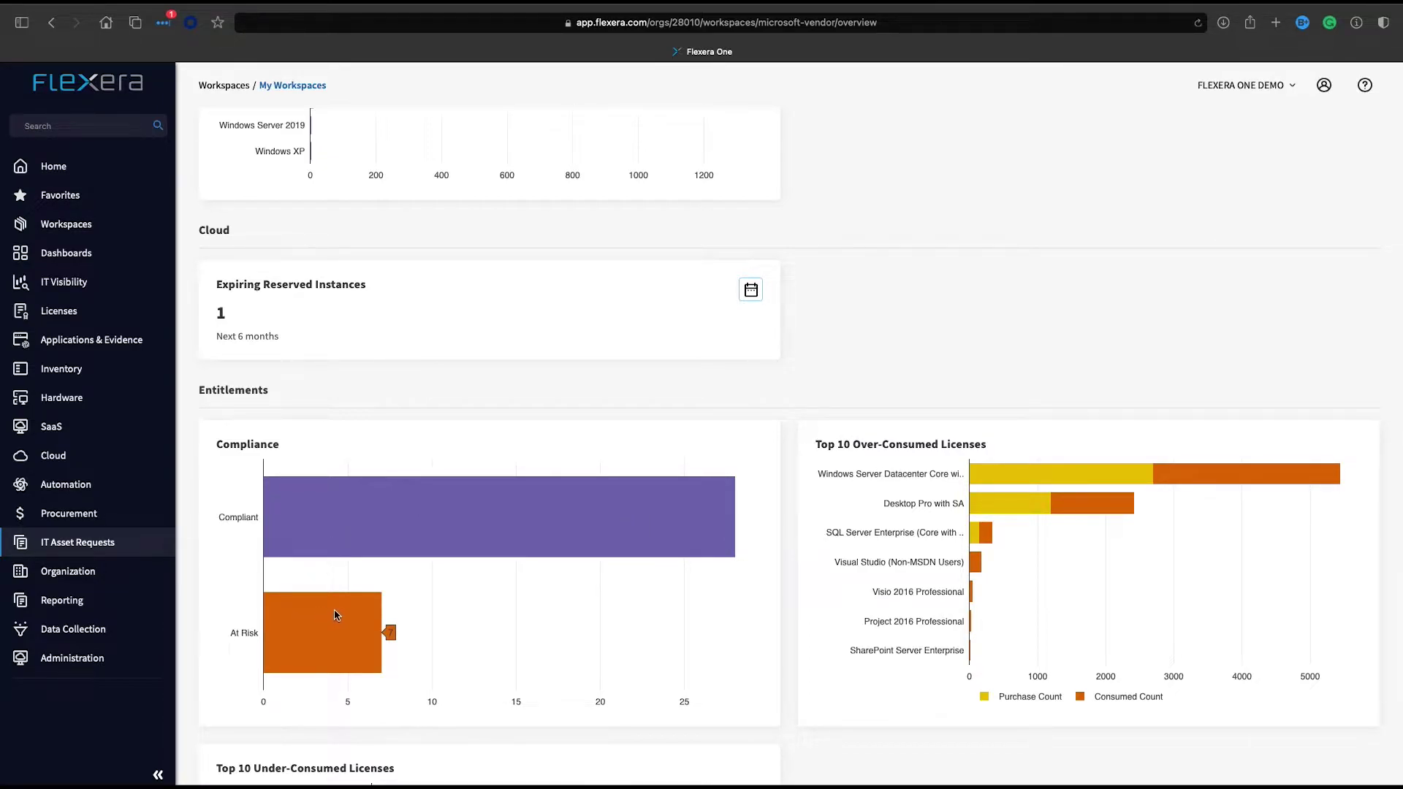
mouse_move(1151, 513)
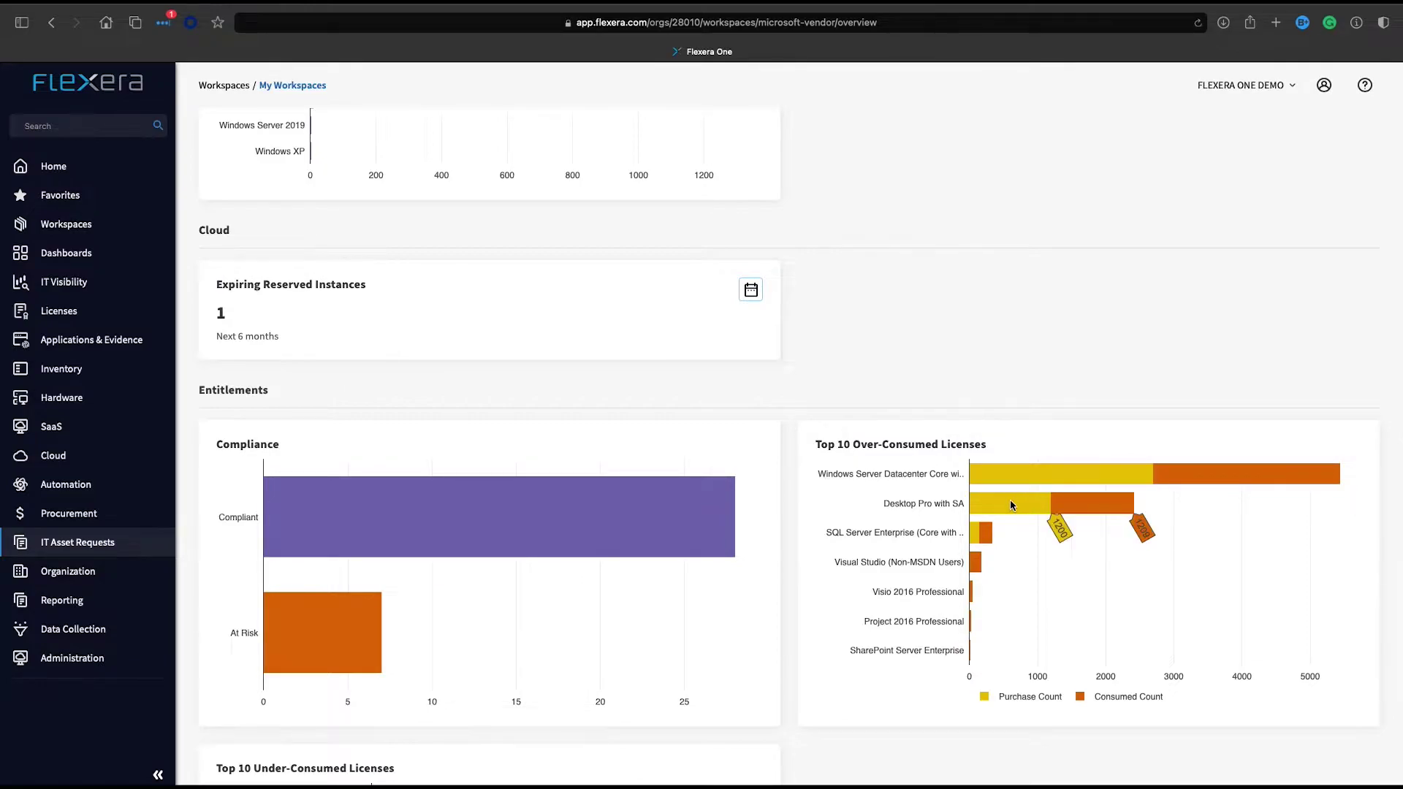
Step: Scroll through the Compliance and Top 10 Over/Under-Consumed Licenses charts
mouse_move(984, 533)
scroll(983, 541, down, 3)
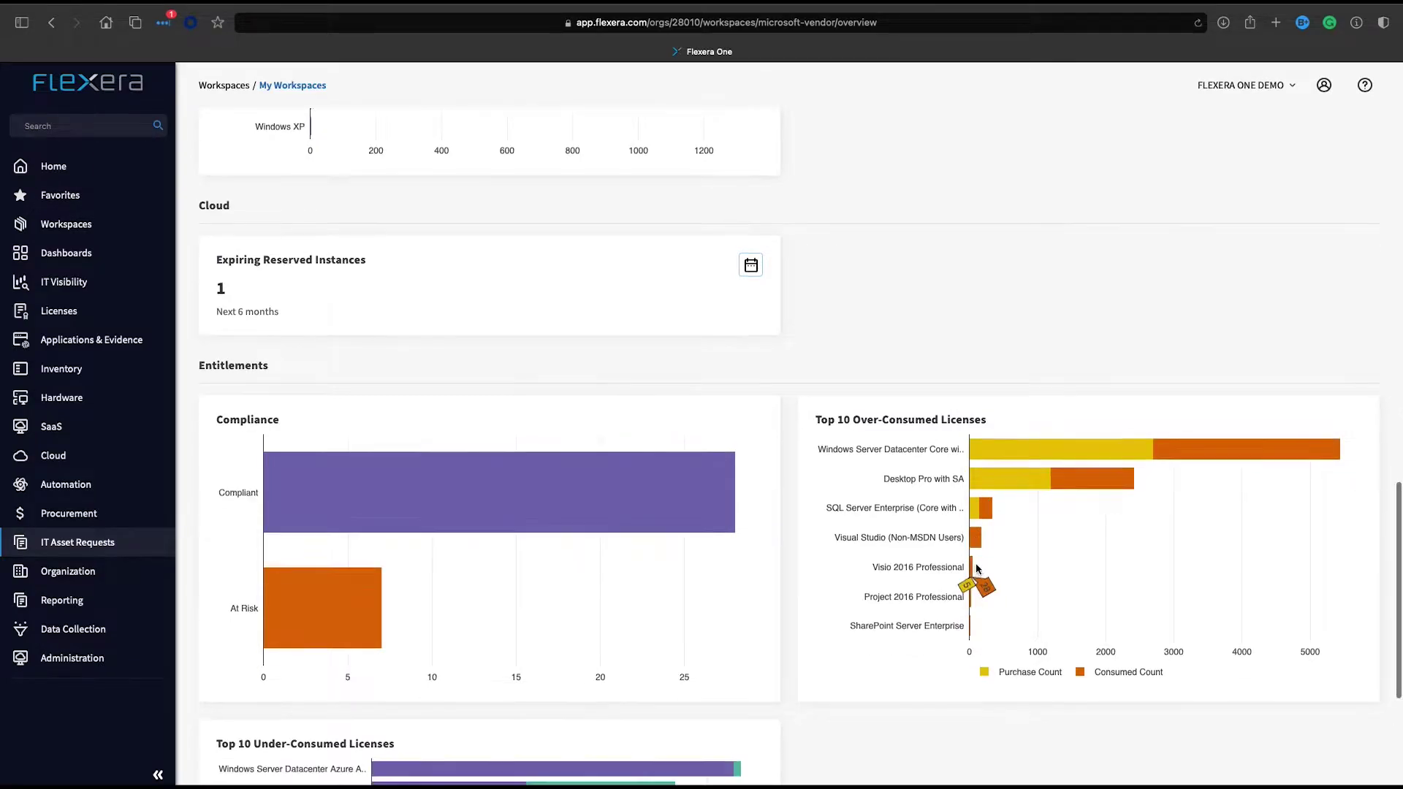
scroll(976, 567, down, 2)
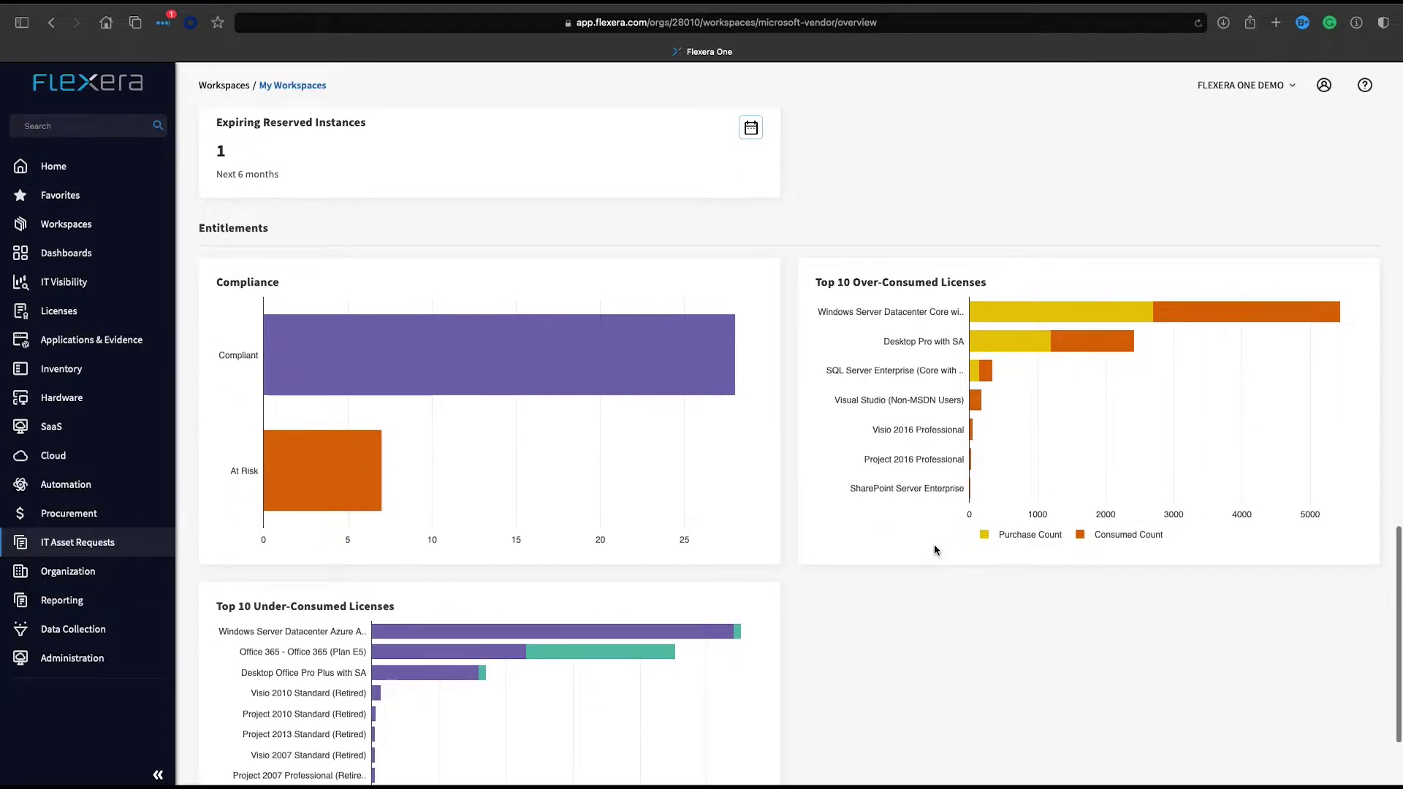
scroll(935, 548, down, 2)
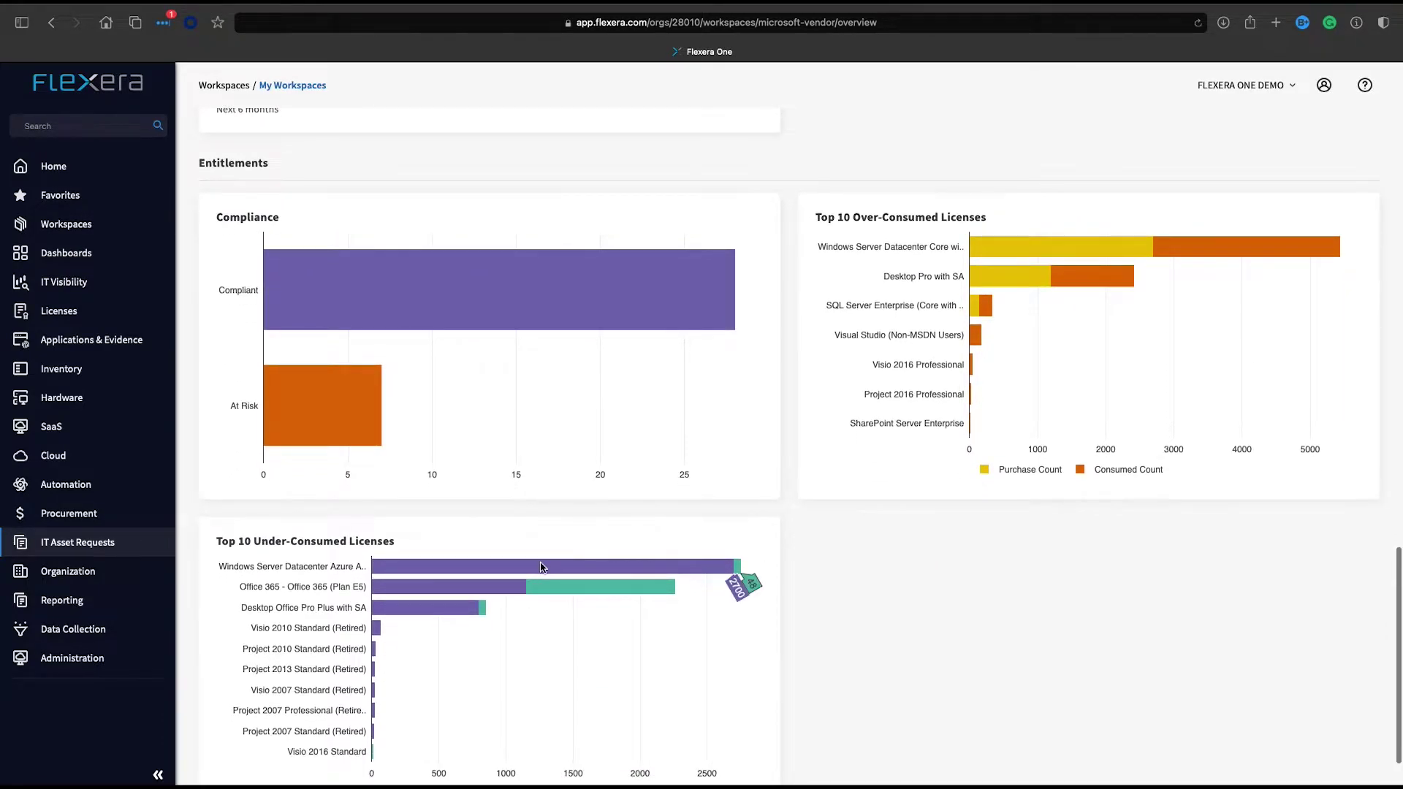
scroll(445, 611, down, 2)
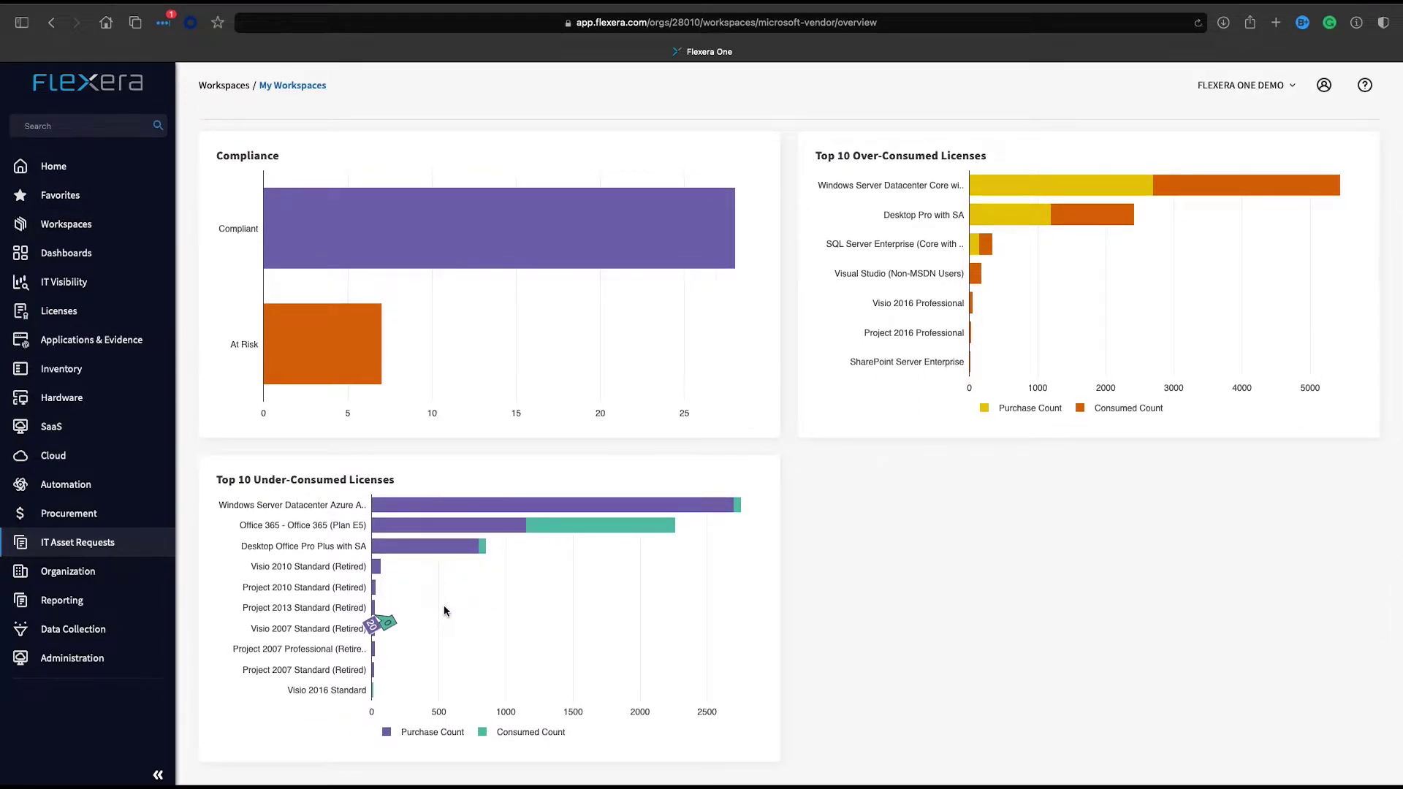
Step: Open Microsoft Contract Negotiation from My Workspaces to view its year-to-date spend totals
click(291, 85)
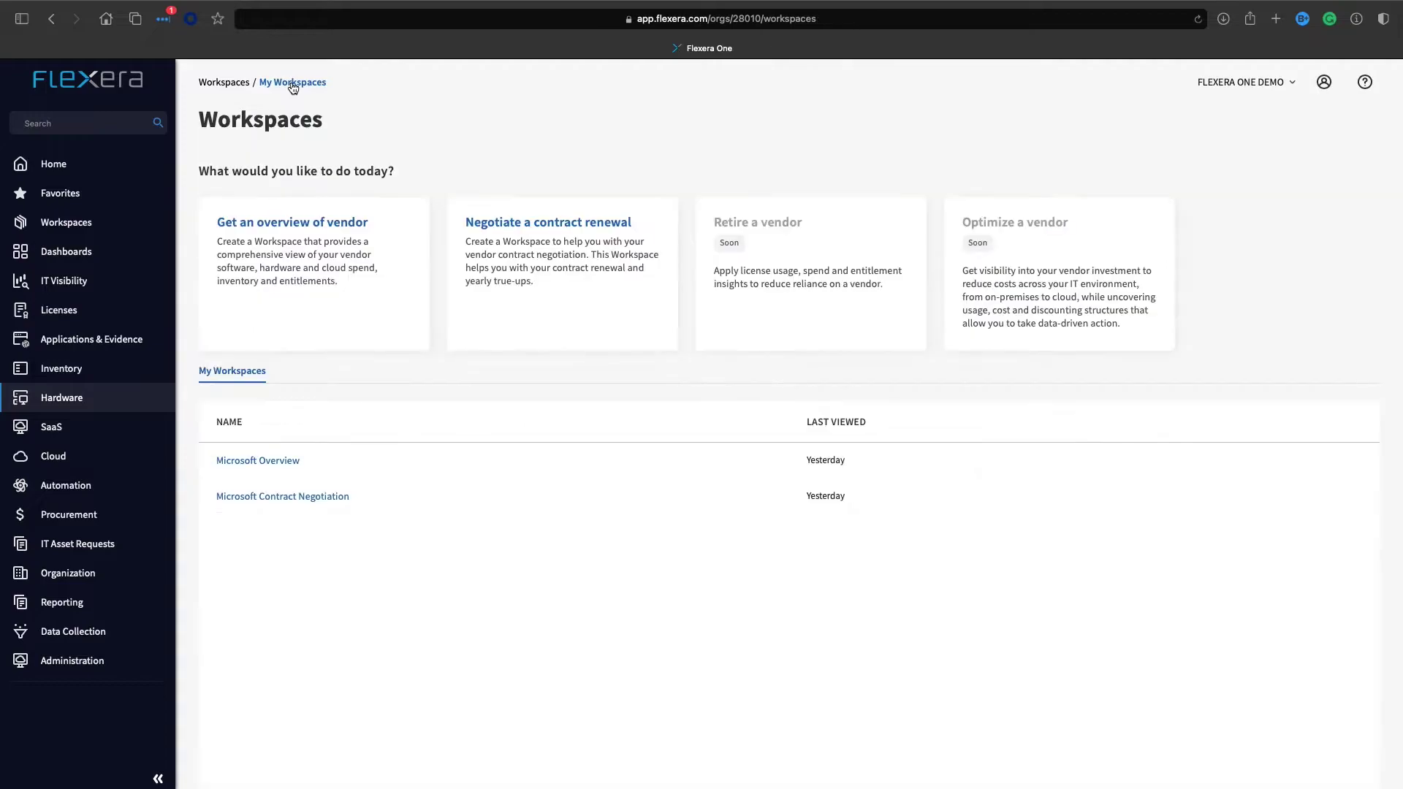
click(285, 498)
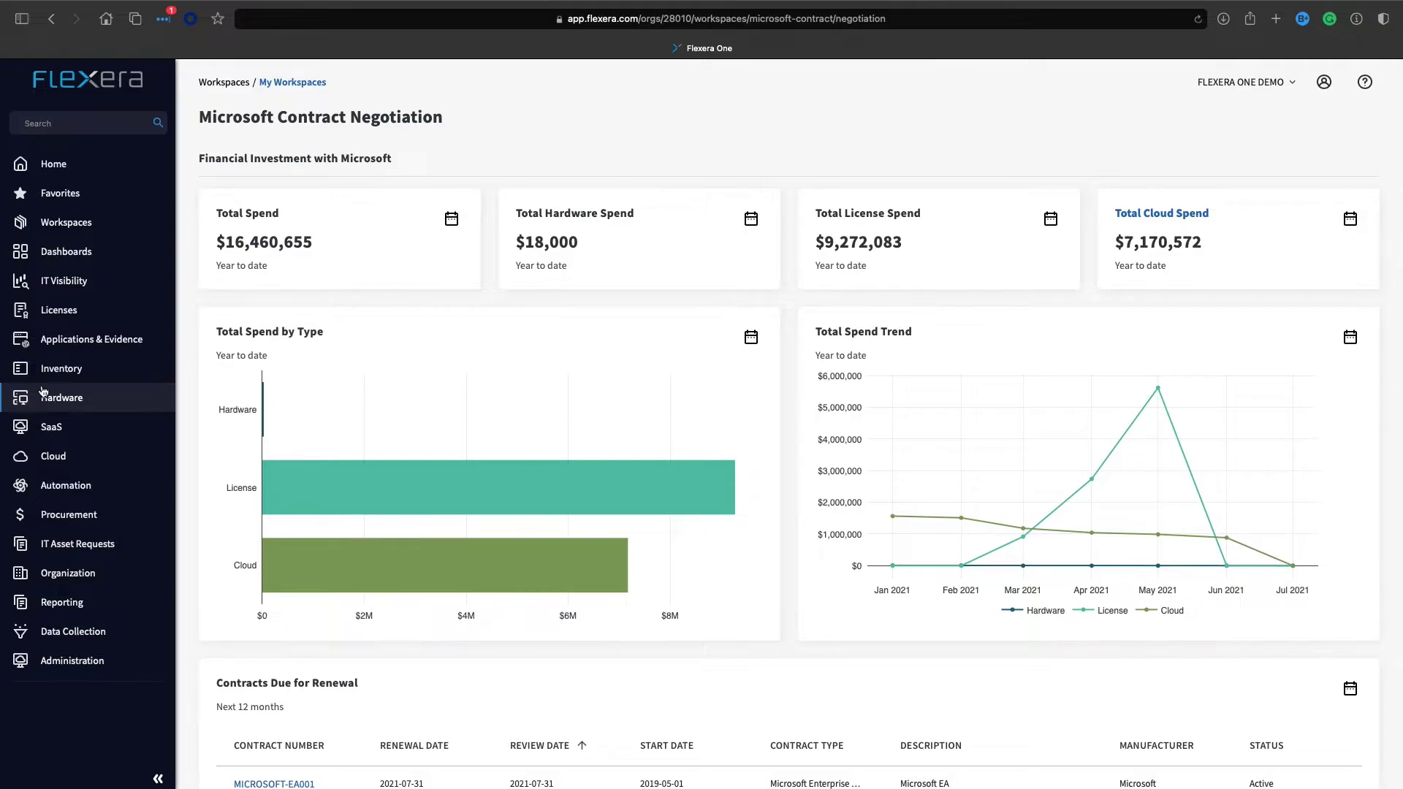
scroll(486, 160, down, 2)
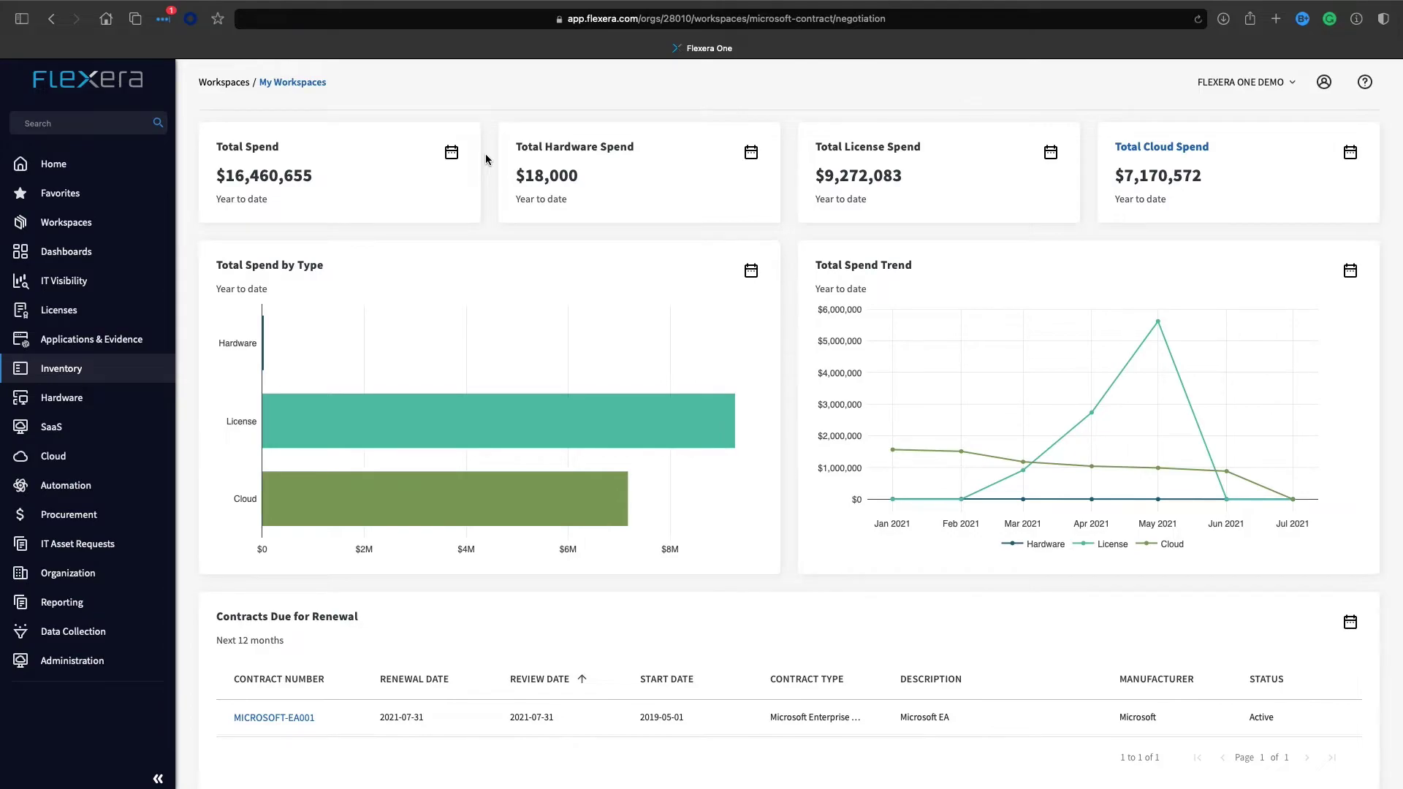
Step: Scroll down the negotiation dashboard through contract expiry, Microsoft adoption and license charts
scroll(488, 159, down, 3)
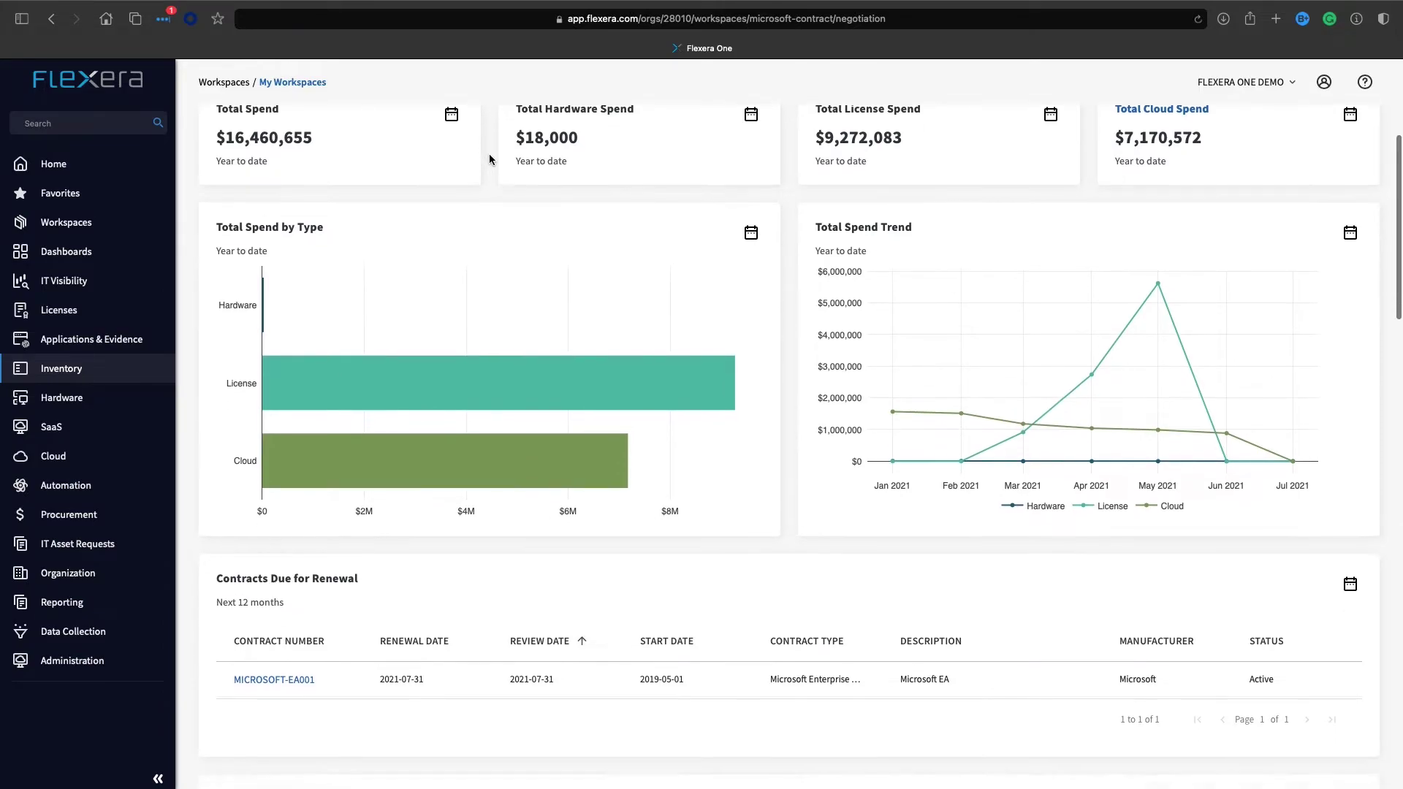
scroll(489, 160, down, 3)
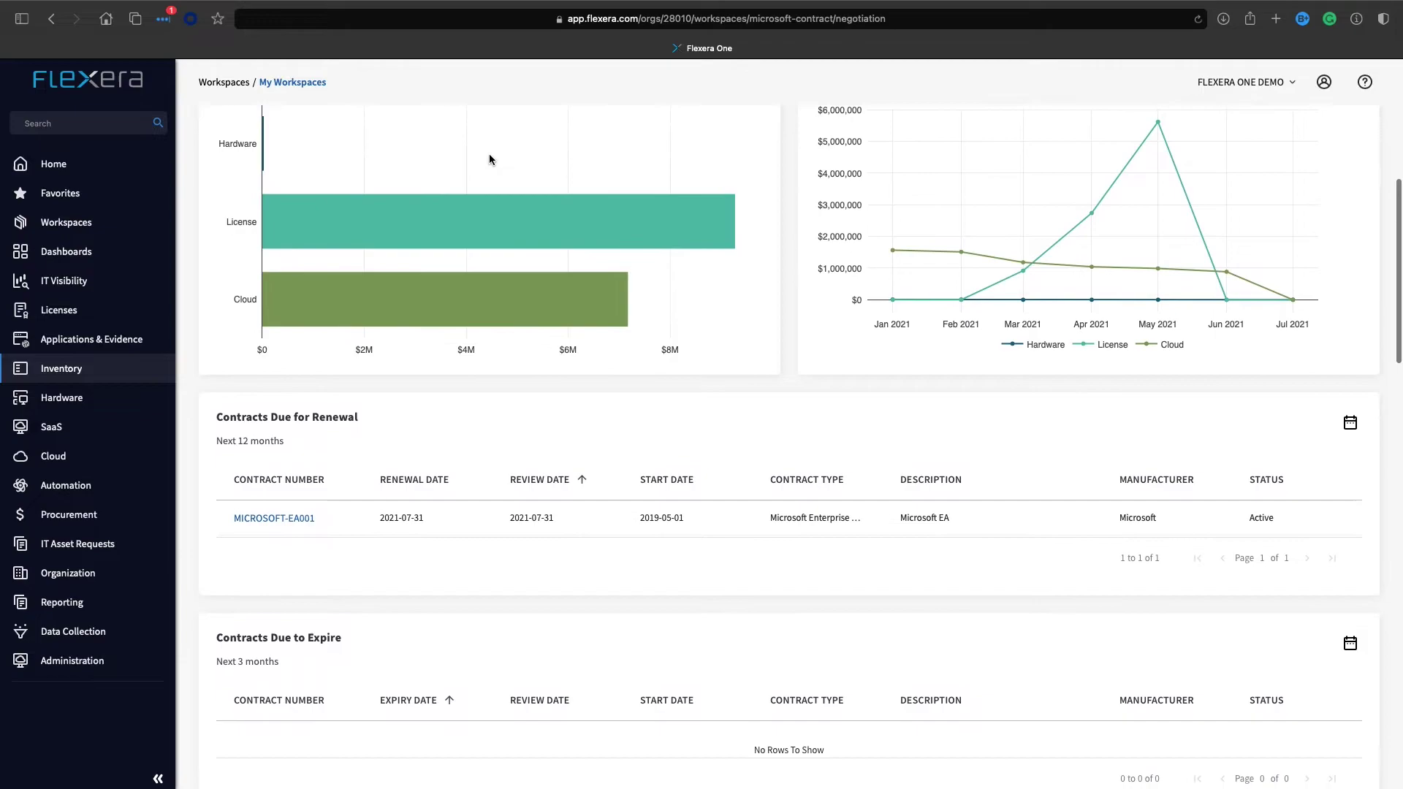
scroll(489, 160, down, 1)
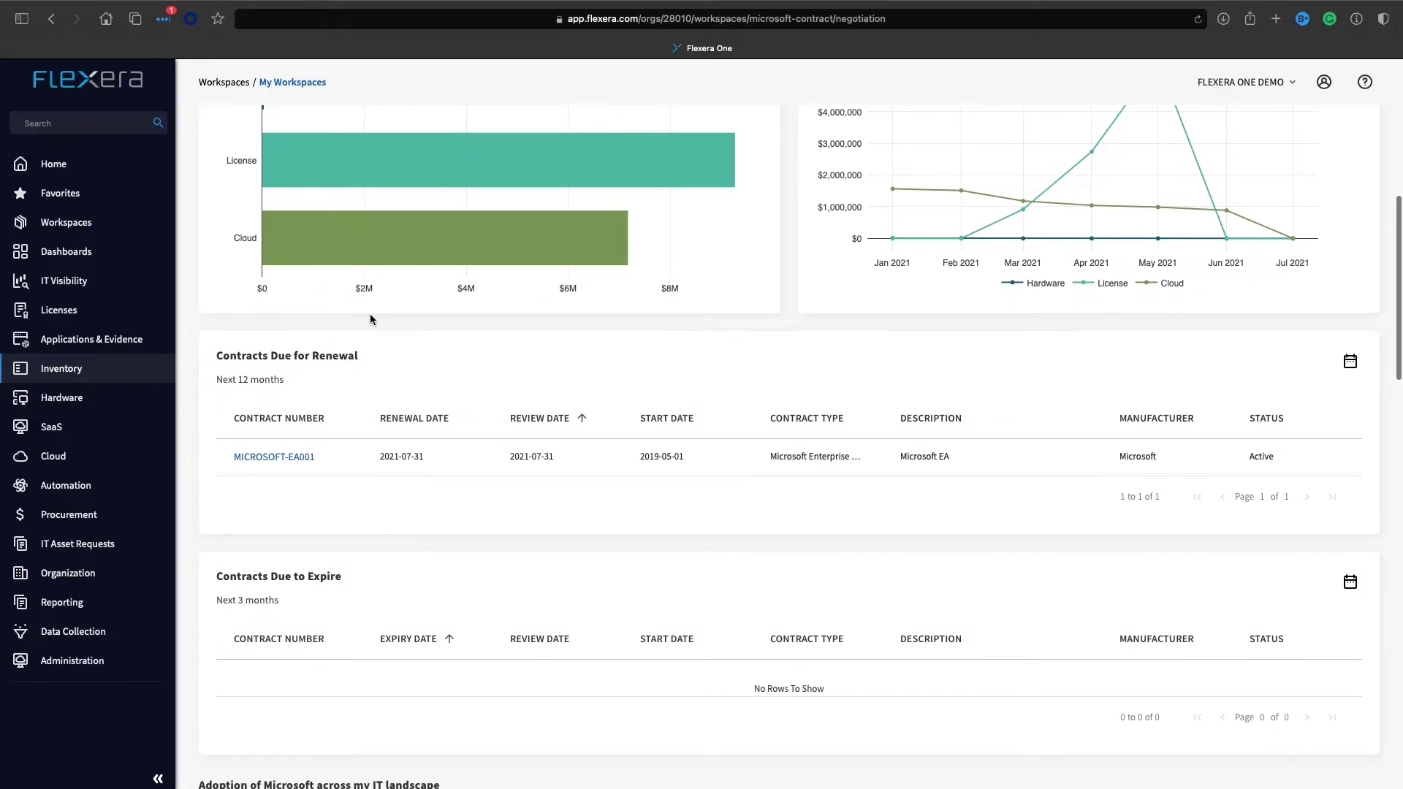
scroll(369, 316, down, 3)
scroll(368, 317, down, 3)
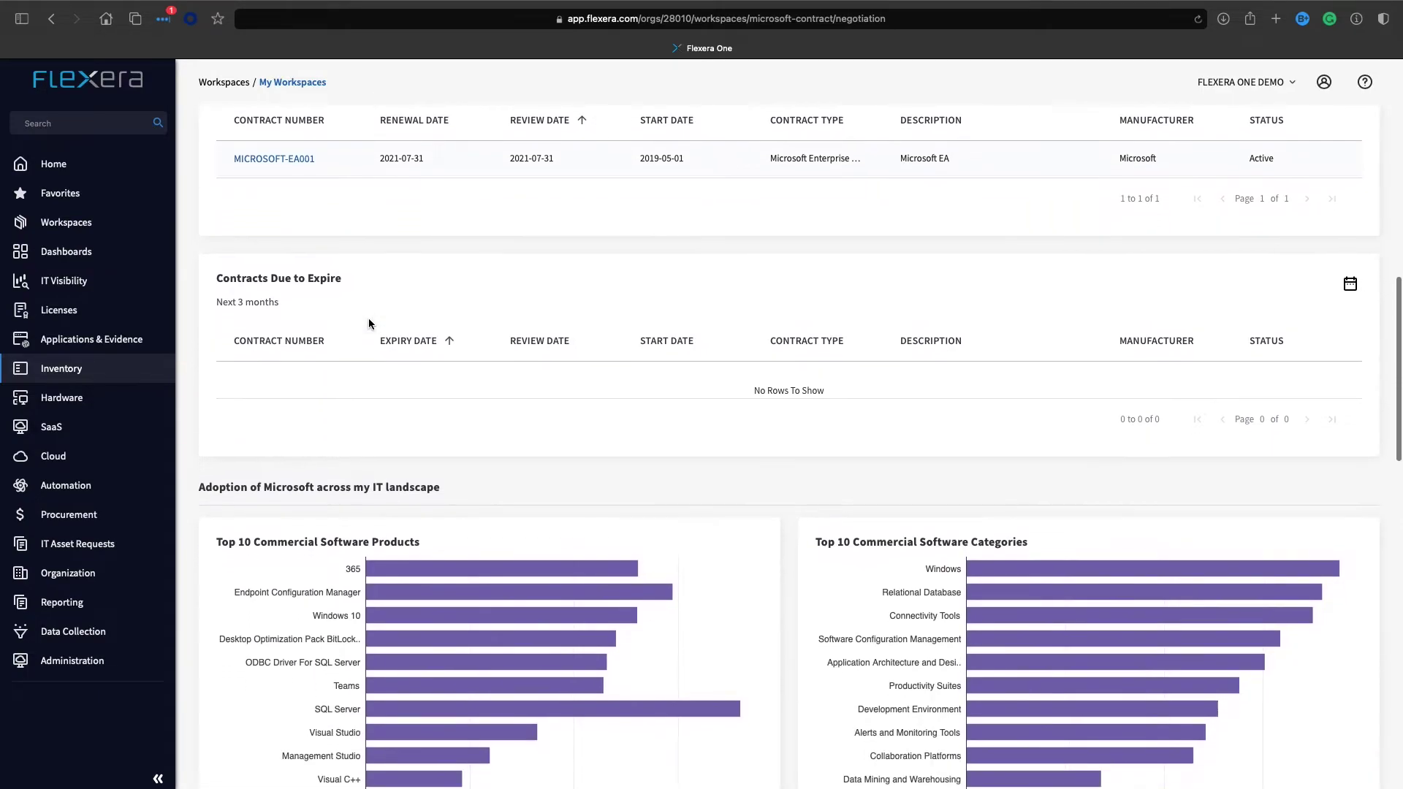
scroll(306, 331, down, 2)
scroll(306, 334, down, 1)
scroll(306, 333, down, 2)
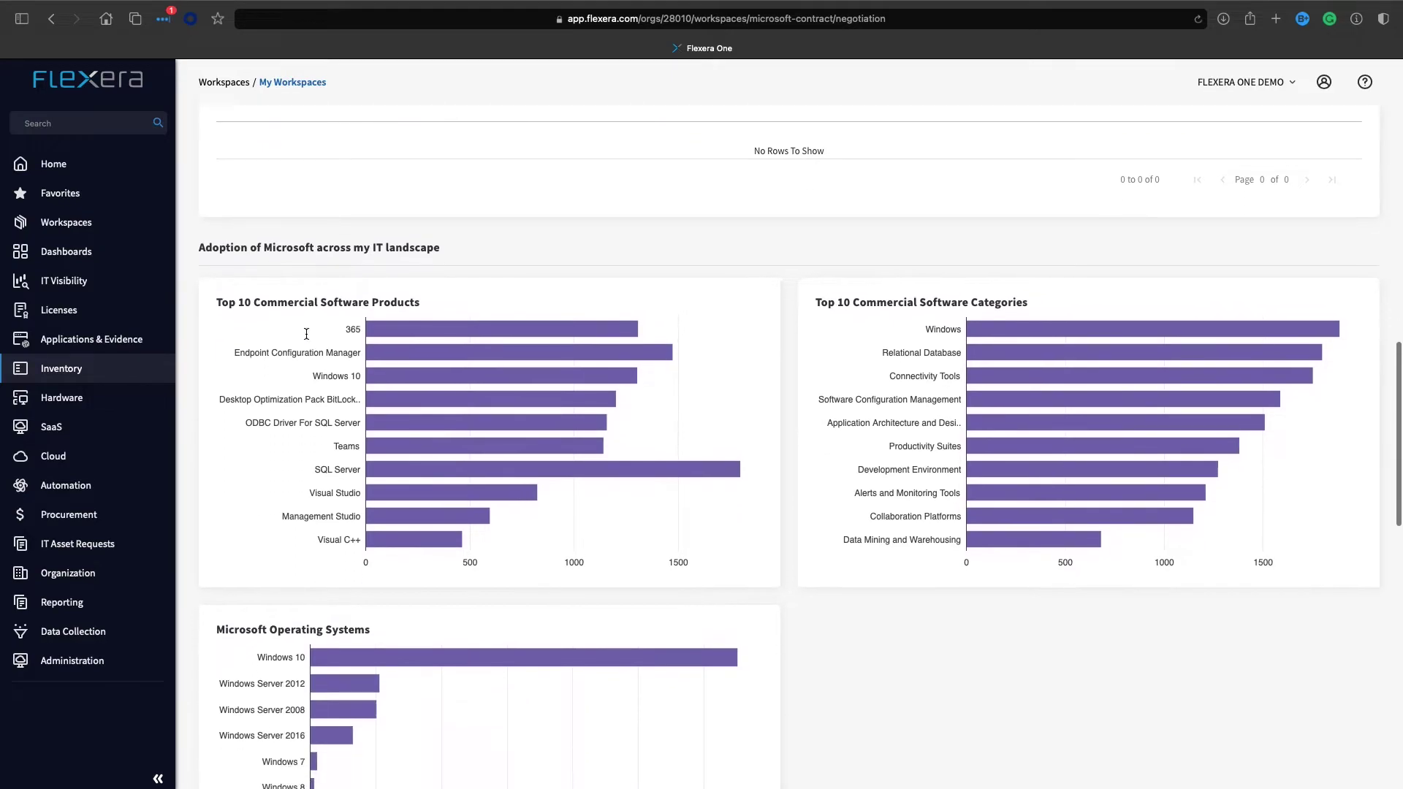
scroll(306, 334, down, 2)
scroll(306, 334, down, 3)
scroll(306, 334, down, 2)
scroll(306, 334, down, 2)
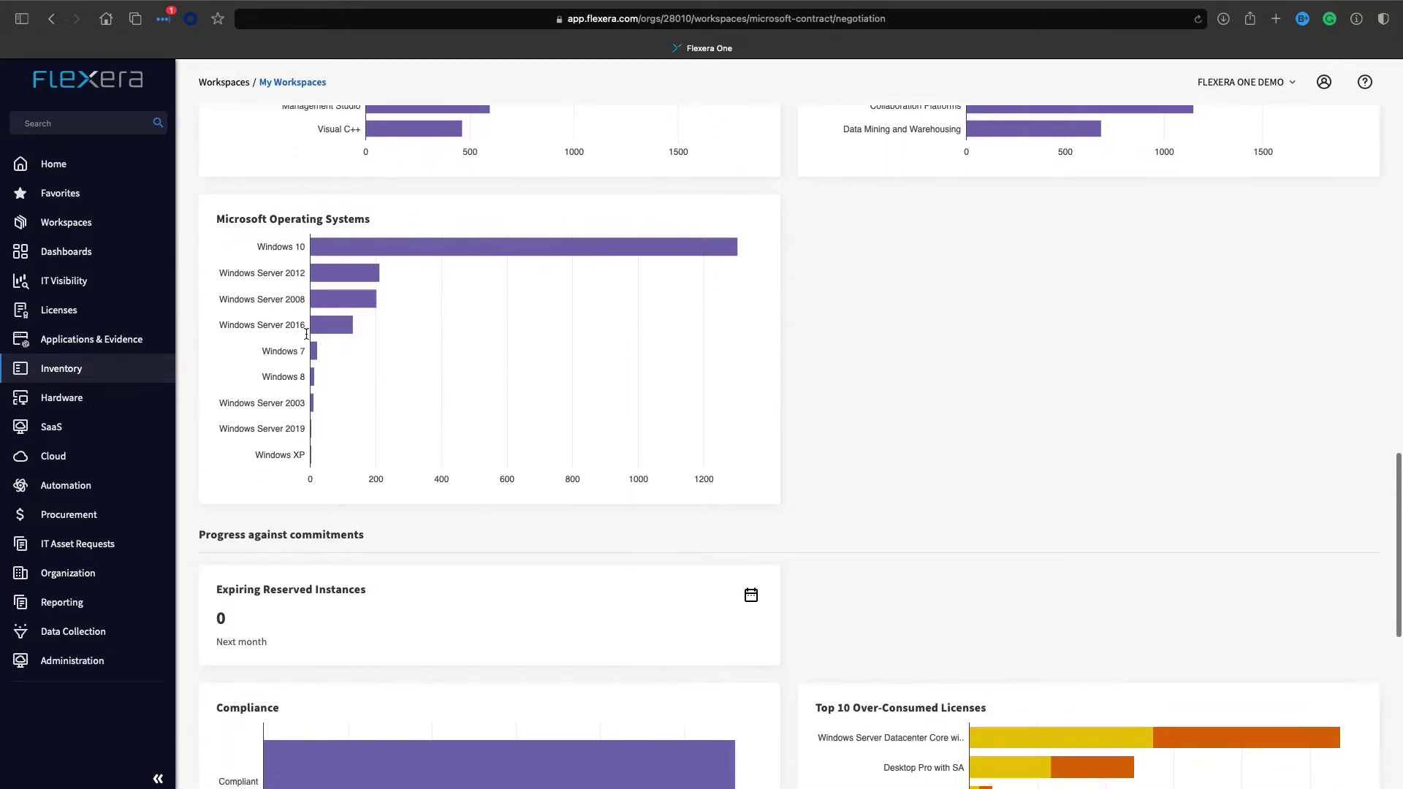
scroll(306, 334, down, 2)
scroll(306, 334, down, 2)
scroll(306, 334, down, 1)
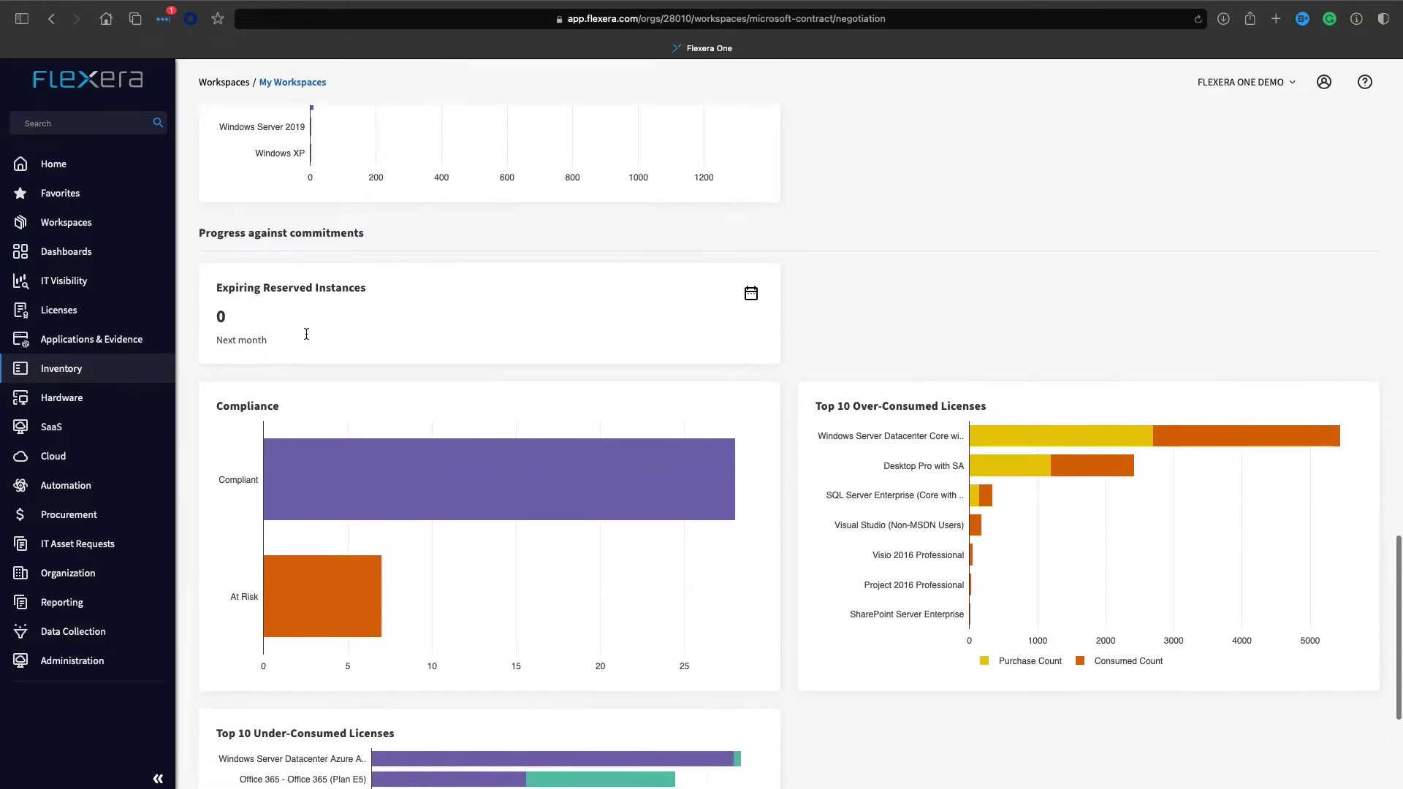
scroll(306, 334, down, 3)
scroll(306, 336, down, 2)
scroll(306, 338, down, 2)
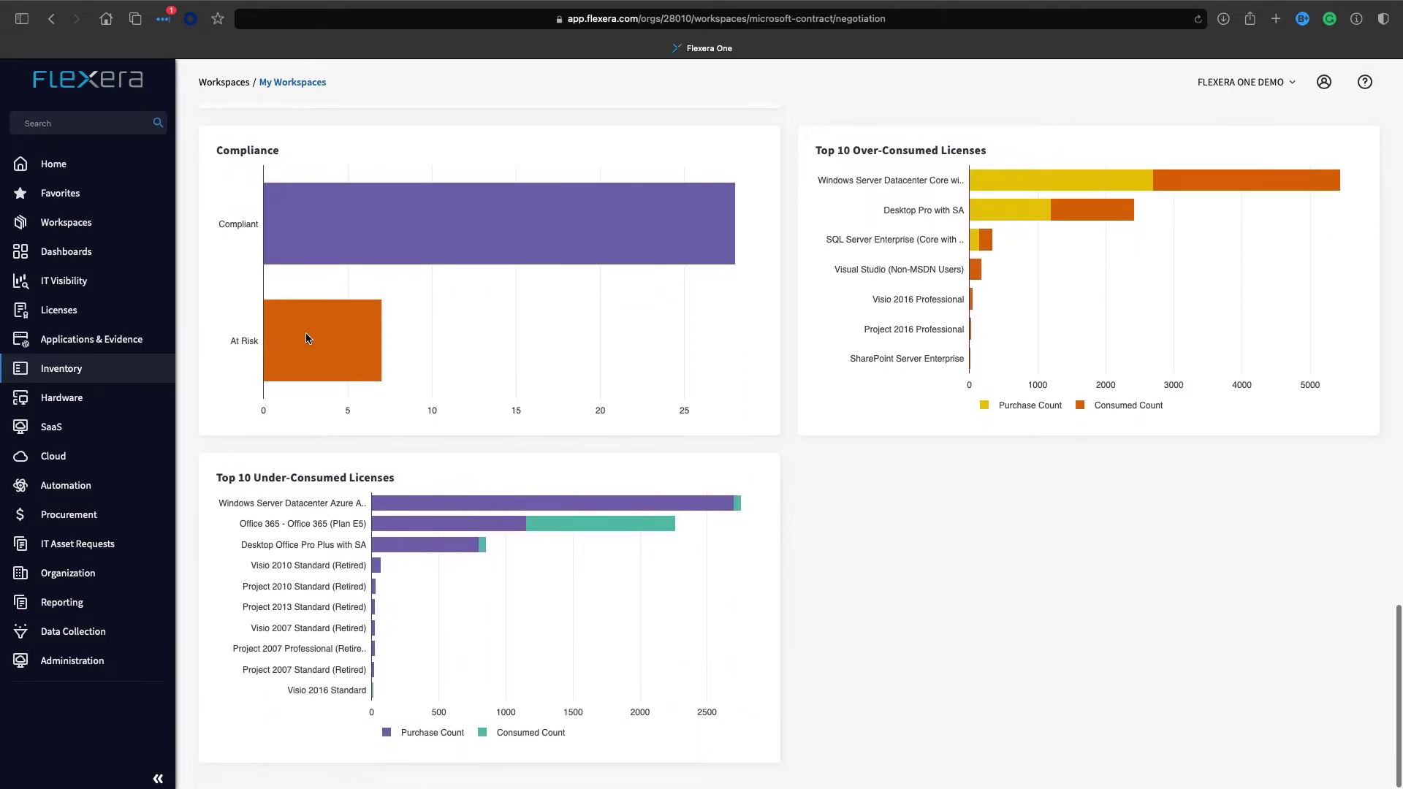
Step: Scroll back up and down to review expiring contracts and the top ten adopted products
scroll(306, 338, up, 5)
scroll(307, 337, up, 4)
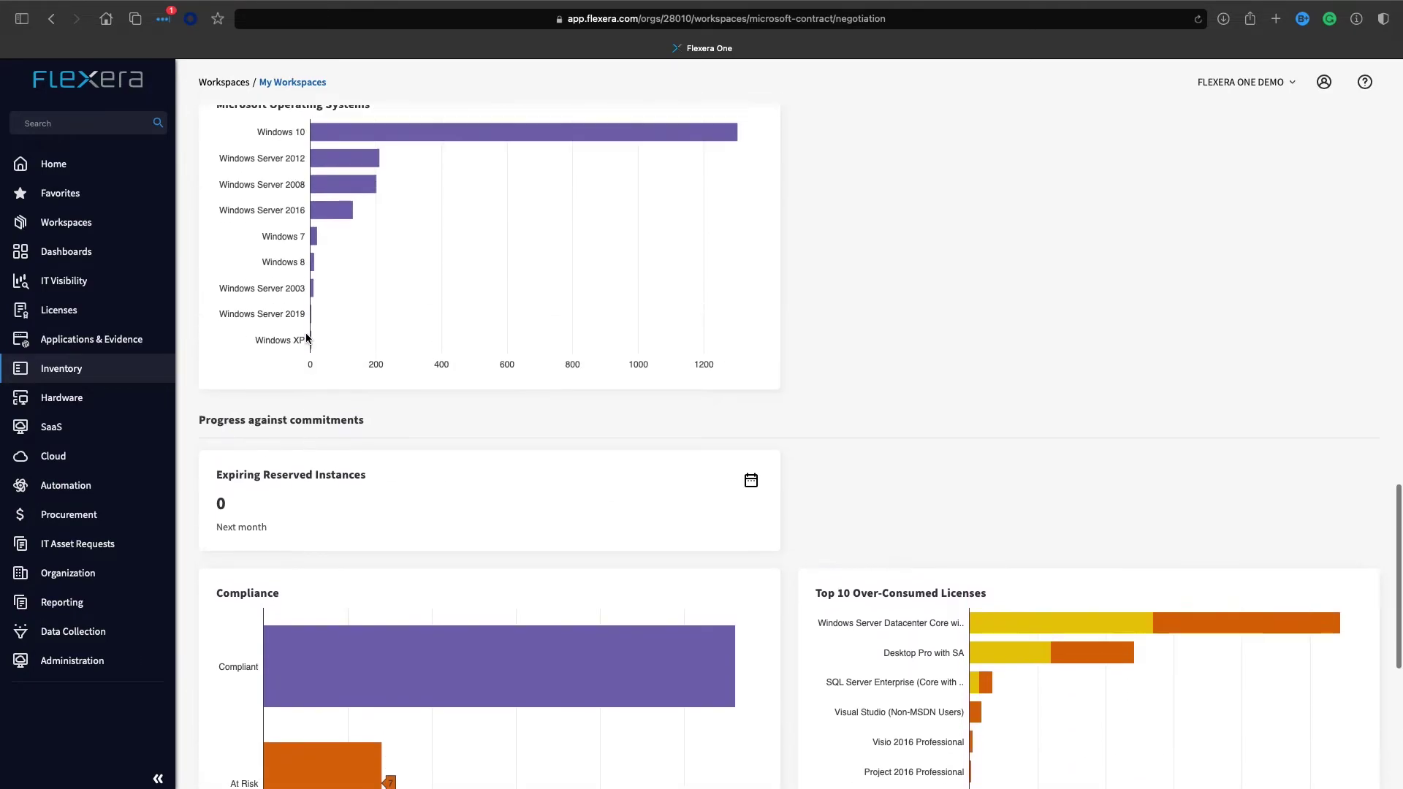
scroll(306, 338, up, 2)
scroll(306, 338, up, 3)
scroll(306, 338, up, 4)
scroll(306, 338, up, 5)
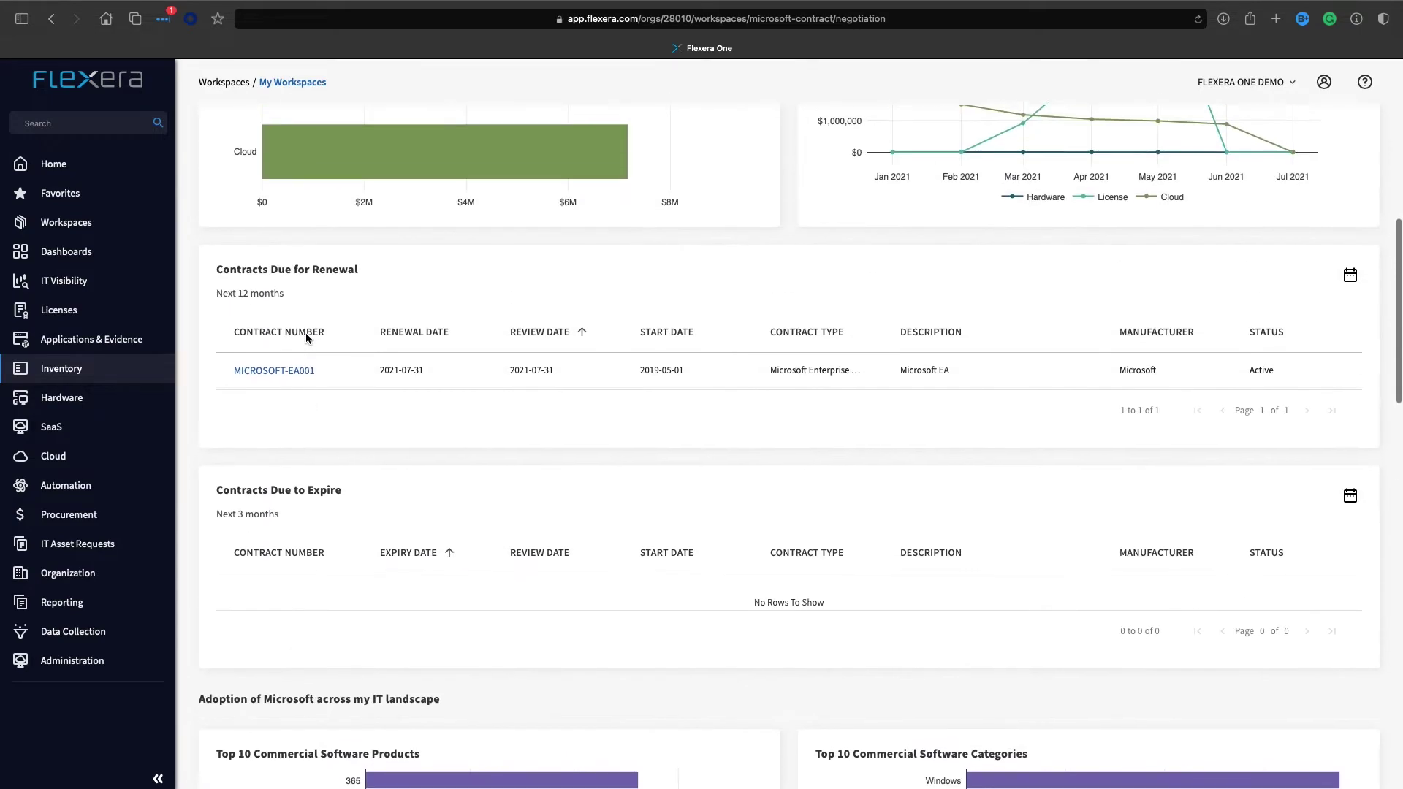
scroll(306, 337, up, 6)
scroll(306, 337, up, 2)
scroll(307, 338, down, 1)
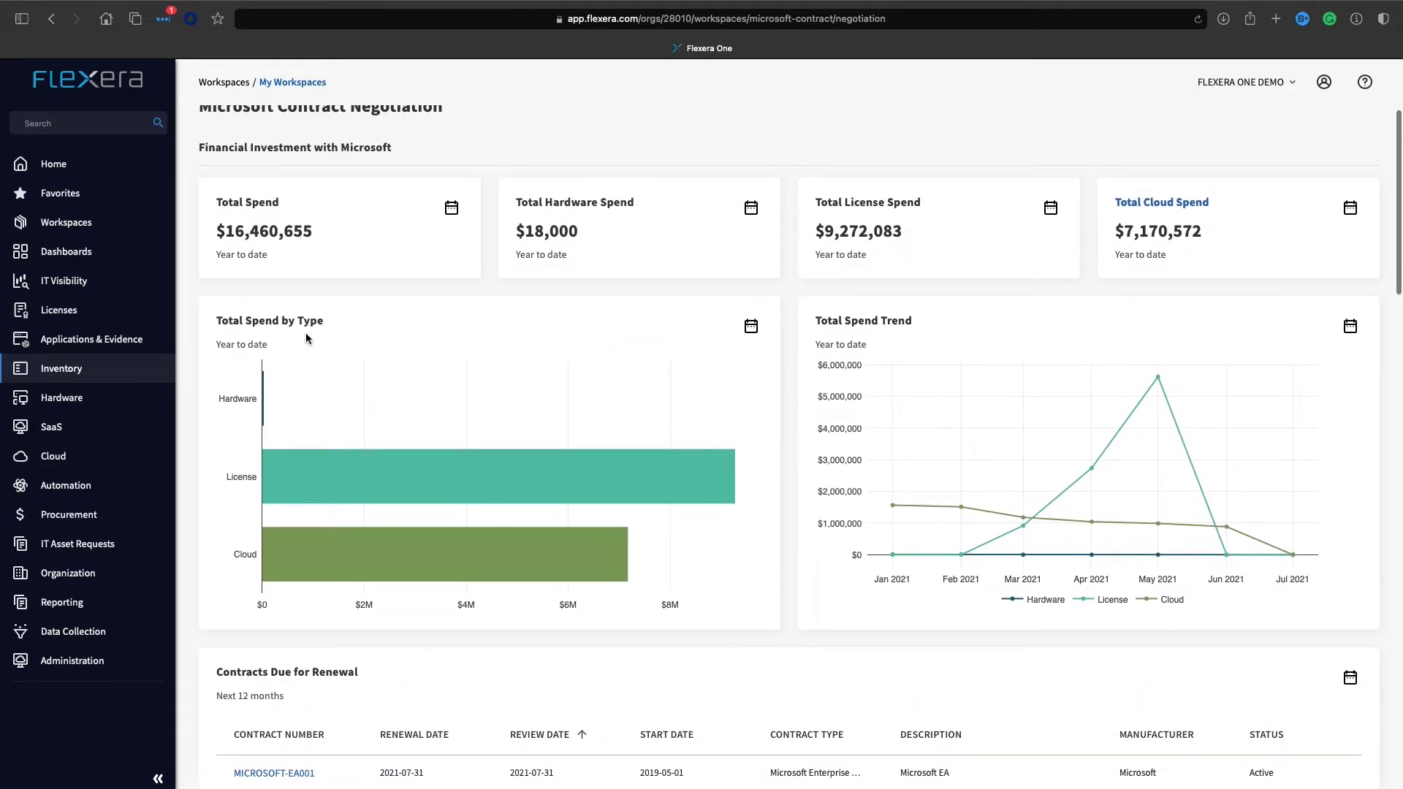
scroll(307, 336, down, 1)
scroll(306, 336, down, 4)
scroll(314, 365, down, 1)
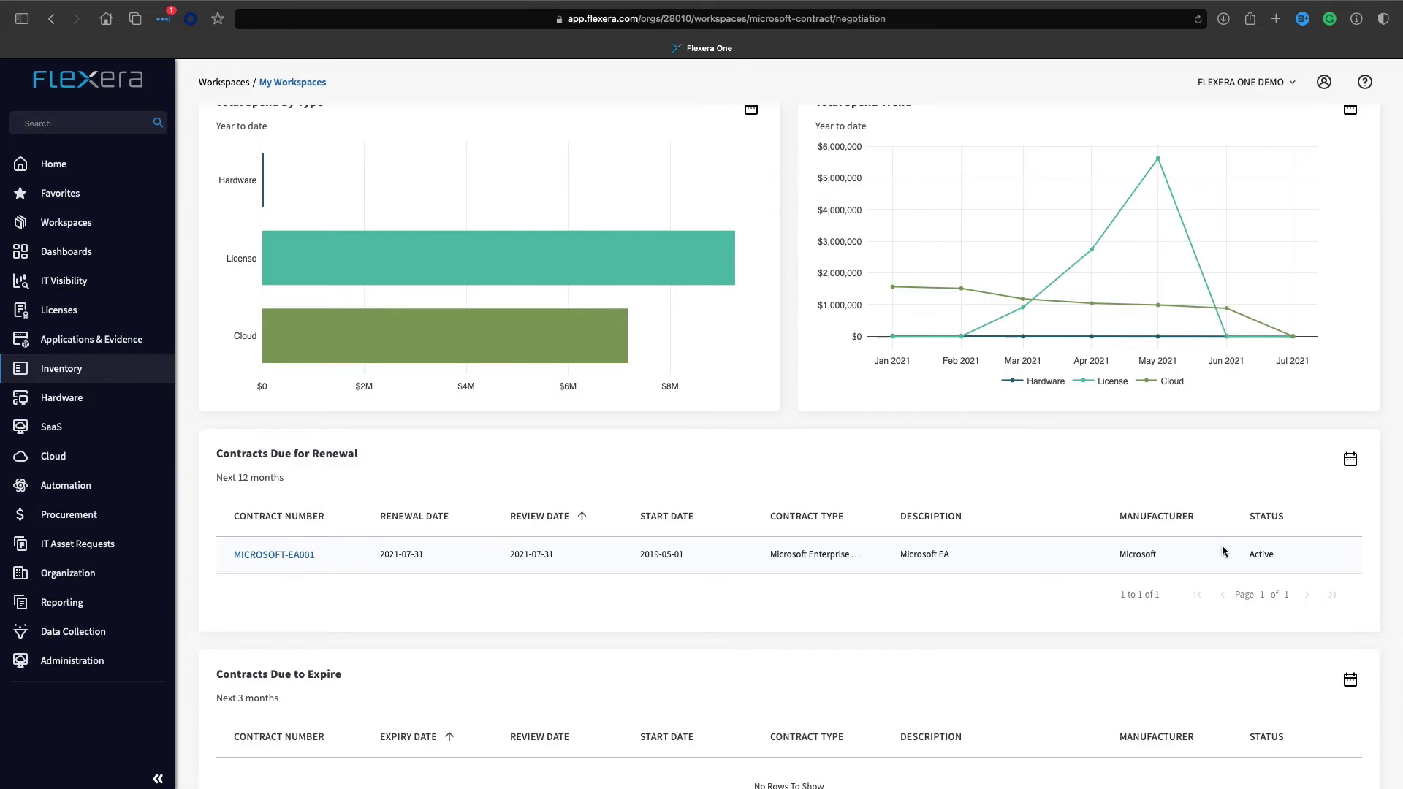
scroll(834, 522, down, 4)
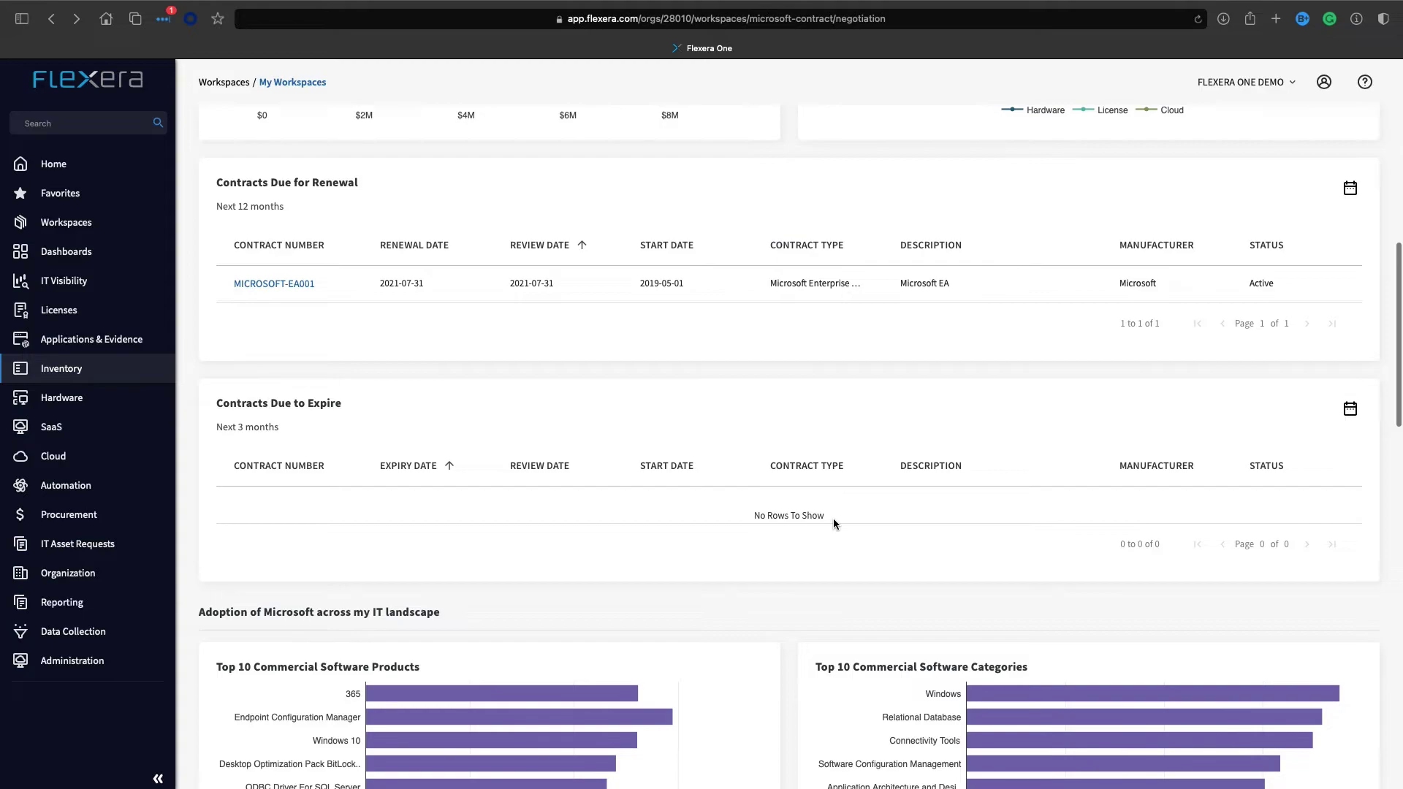